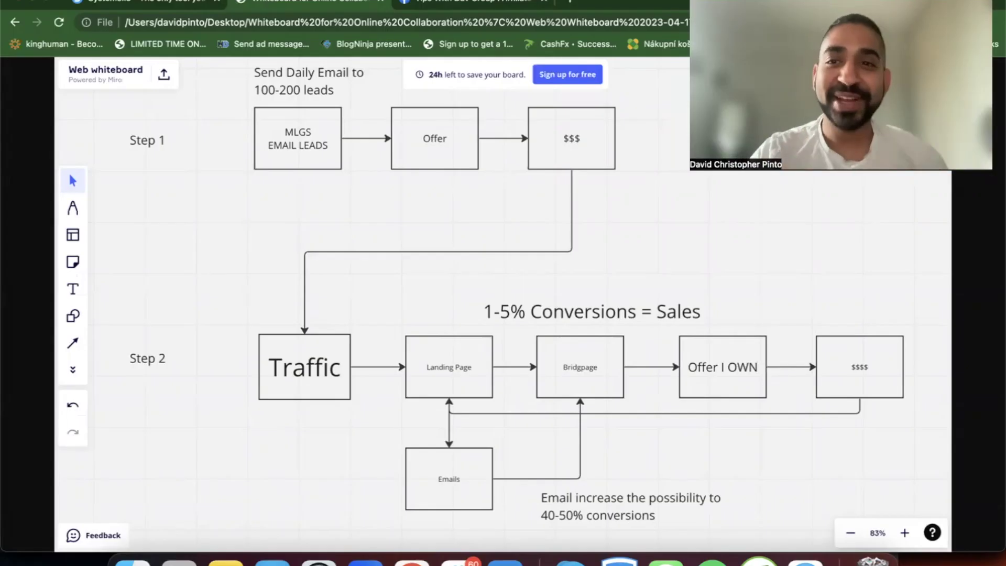
- Switch to the Tips With Dav Facebook group page and view its header
left_click(455, 4)
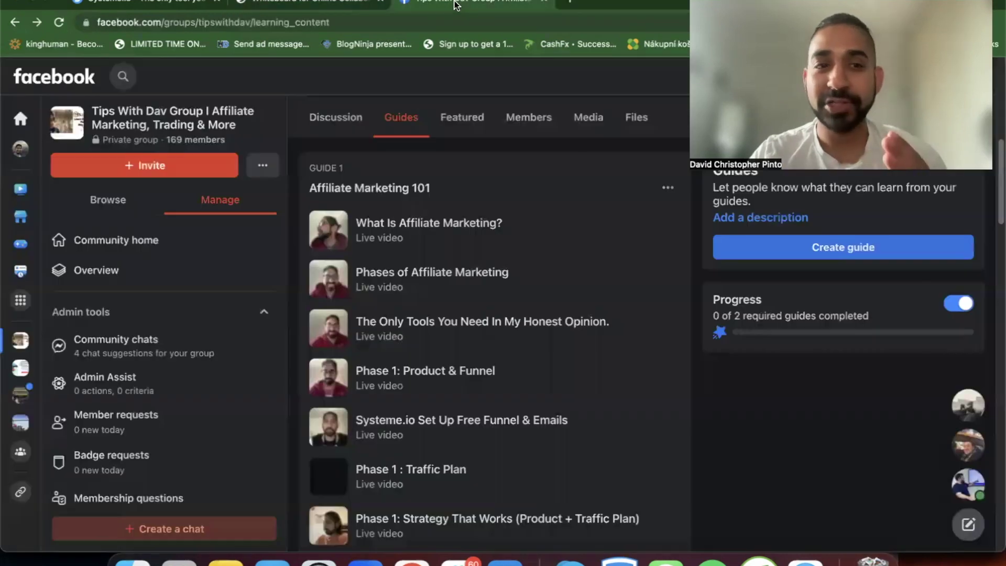
scroll(450, 222, "up", 8)
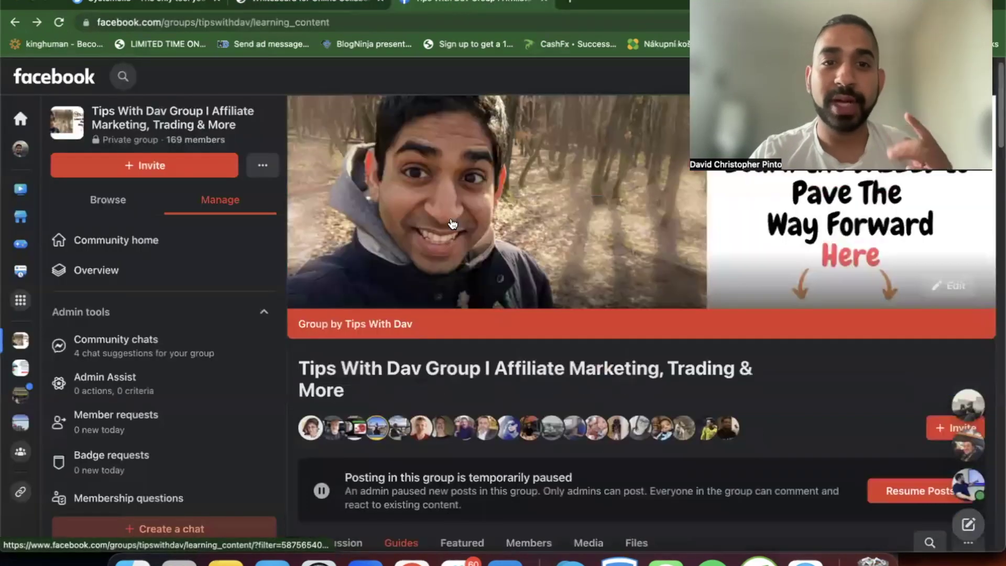
scroll(453, 223, "up", 1)
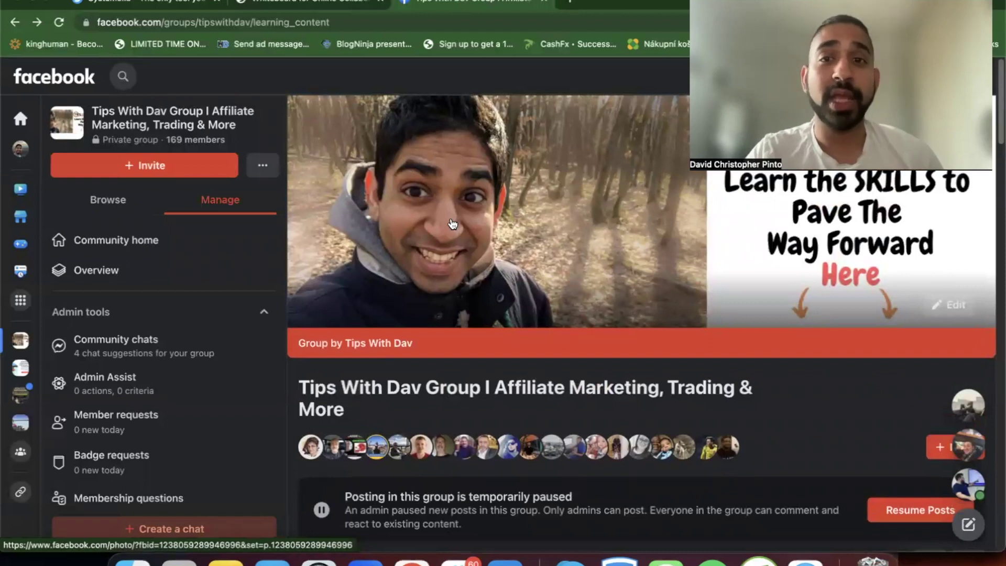
- Open getpaidwithdav.com in a new browser tab
left_click(570, 1)
type("get")
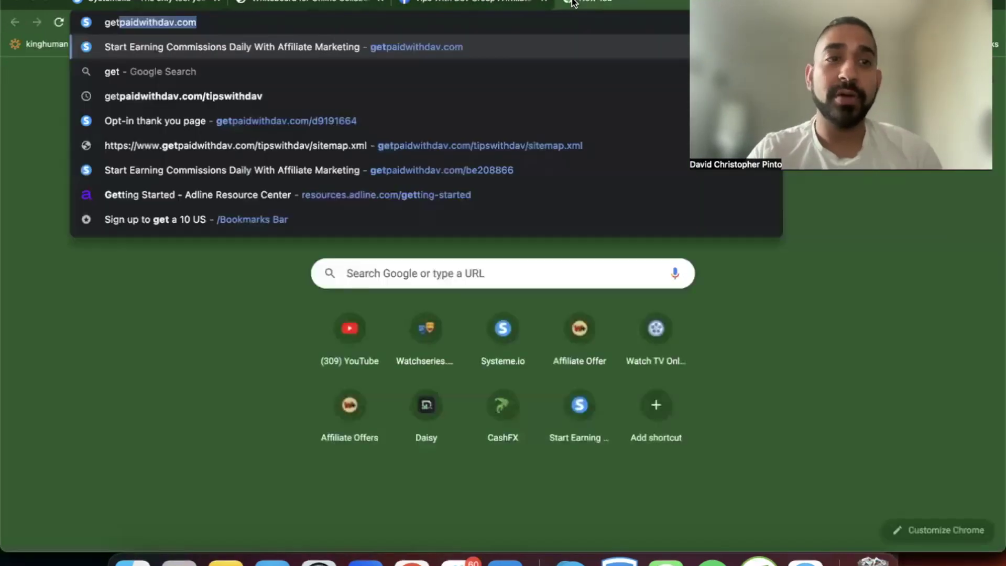
key("Return")
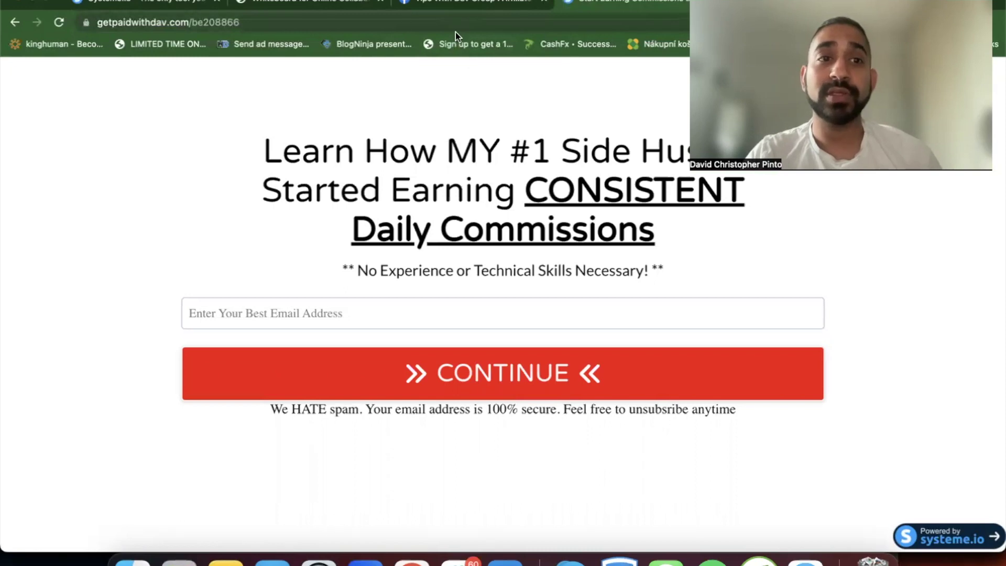
- Revisit the systeme.io home page, the Facebook group and the two-step traffic whiteboard
left_click(147, 4)
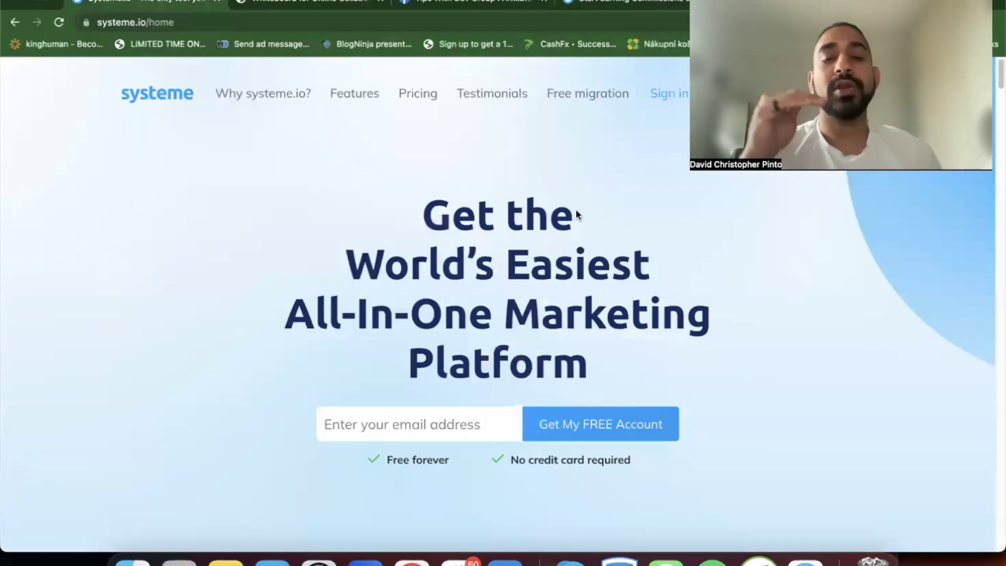
left_click(477, 2)
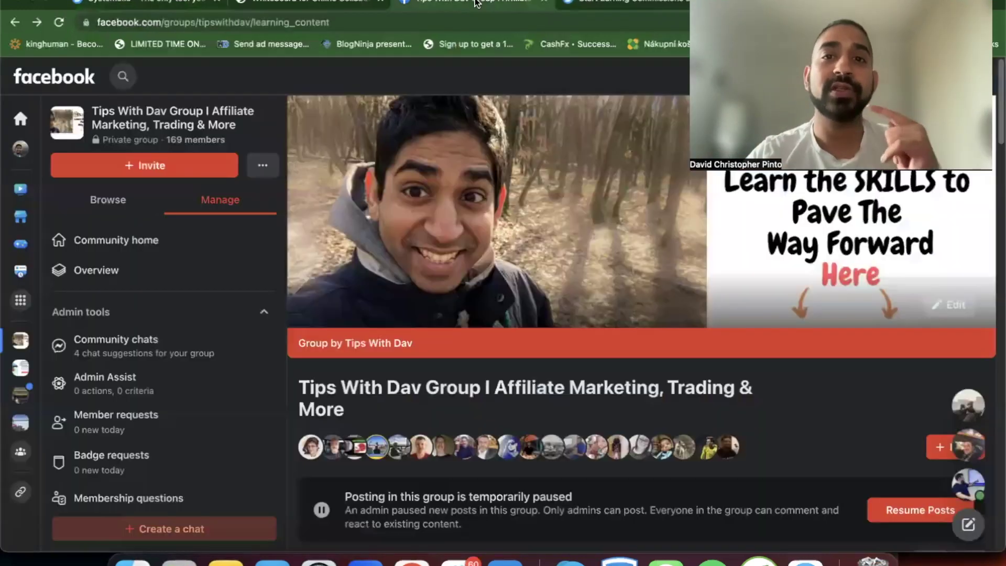
left_click(309, 2)
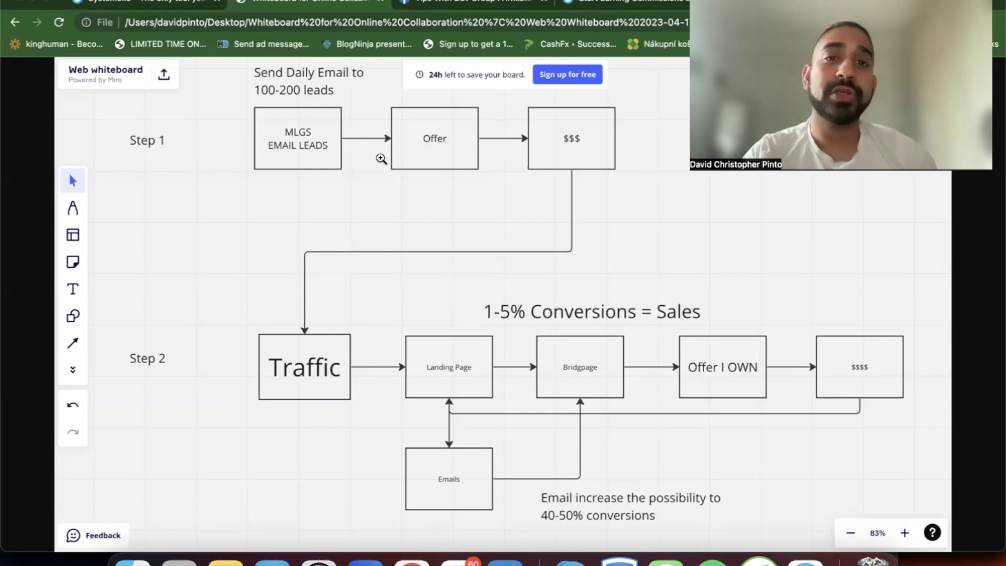
- In the Facebook group's Affiliate Marketing 101 guide, open the Phase 1: Product & Funnel post and expand its full description
left_click(445, 5)
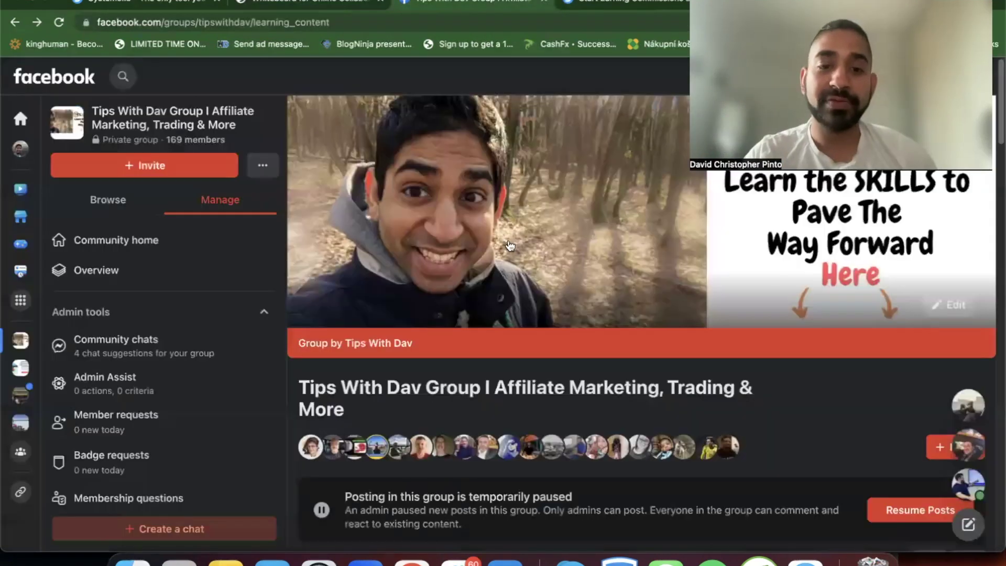
scroll(482, 307, "down", 5)
scroll(466, 304, "down", 10)
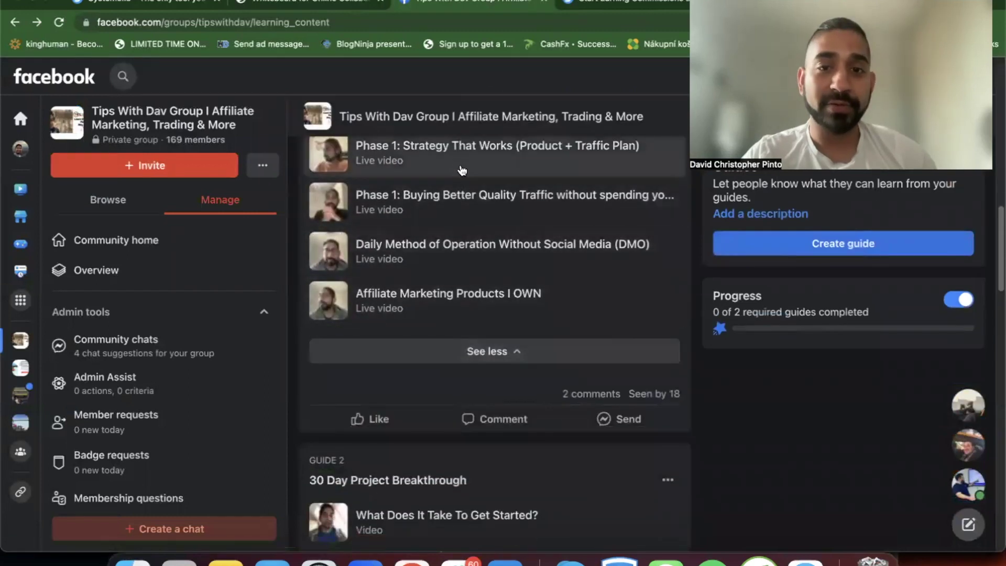
scroll(441, 215, "up", 2)
scroll(435, 201, "up", 2)
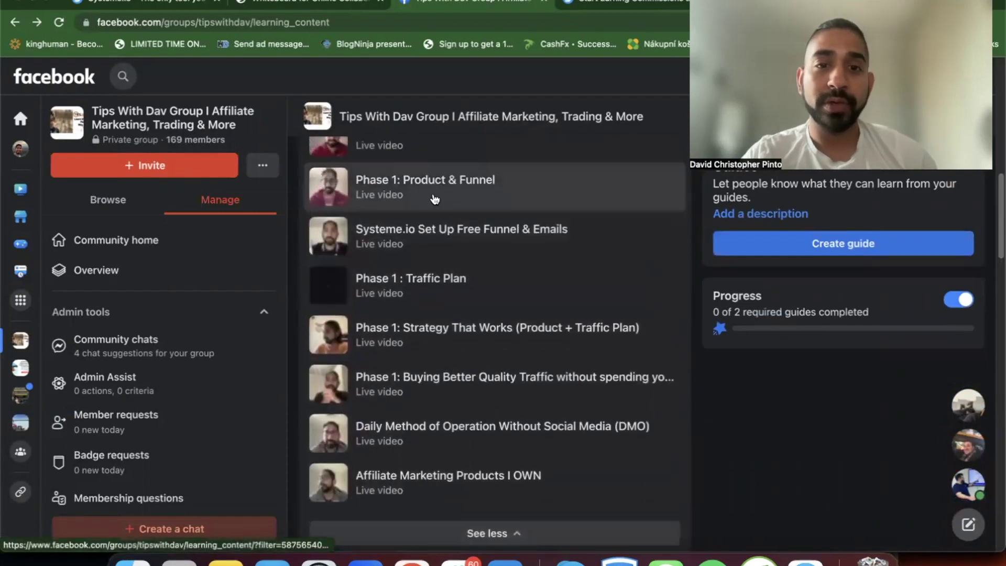
left_click(481, 190)
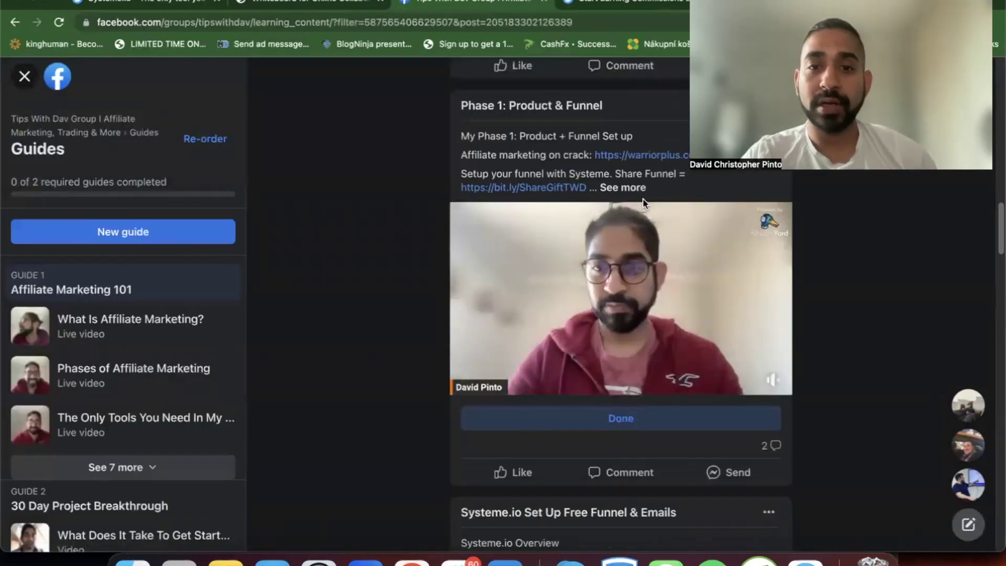
left_click(637, 188)
scroll(525, 275, "up", 2)
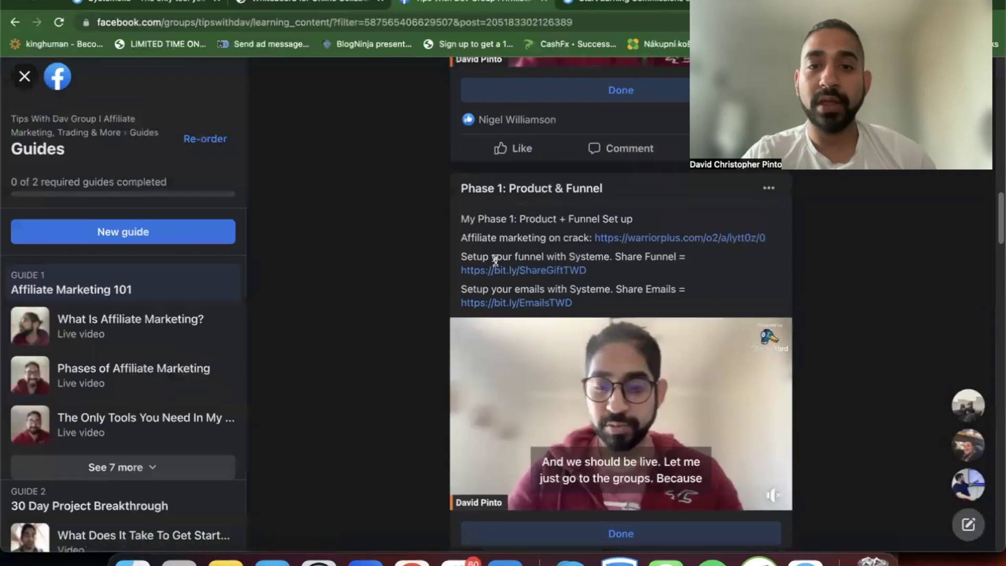
- Follow the Share Funnel link and inspect the Continue button's settings on the AC Lead Magnet funnel's landing page
left_click(537, 271)
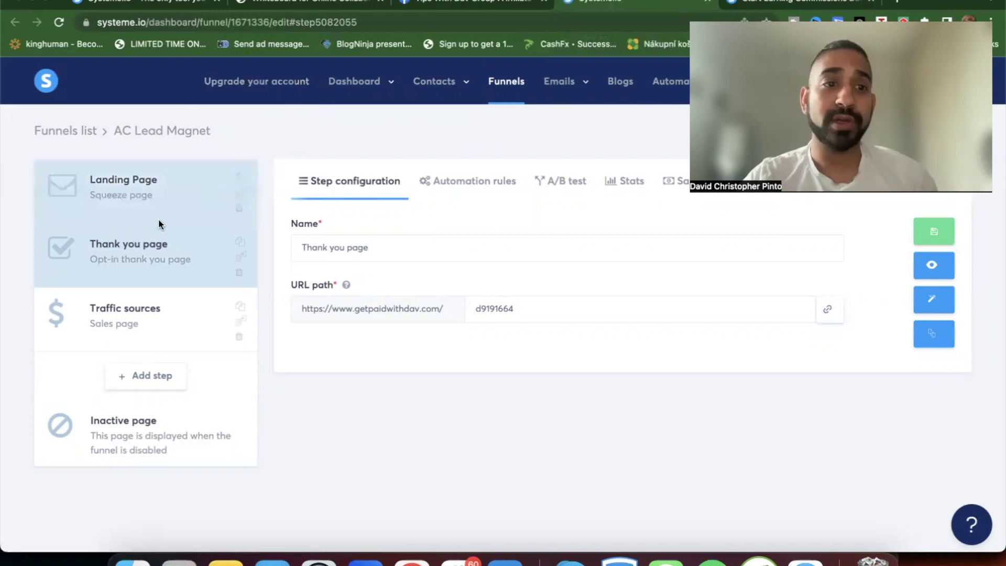
left_click(140, 207)
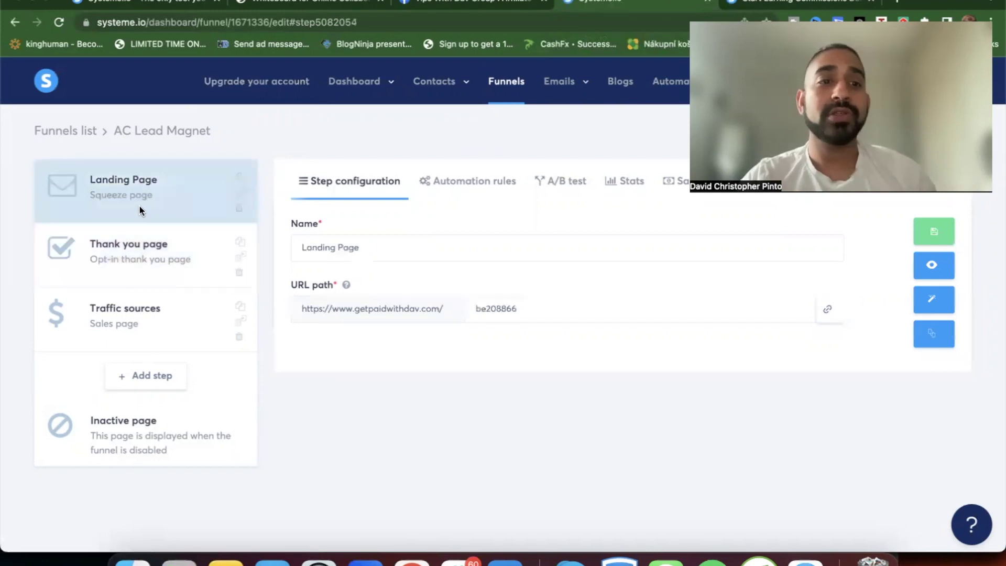
left_click(933, 299)
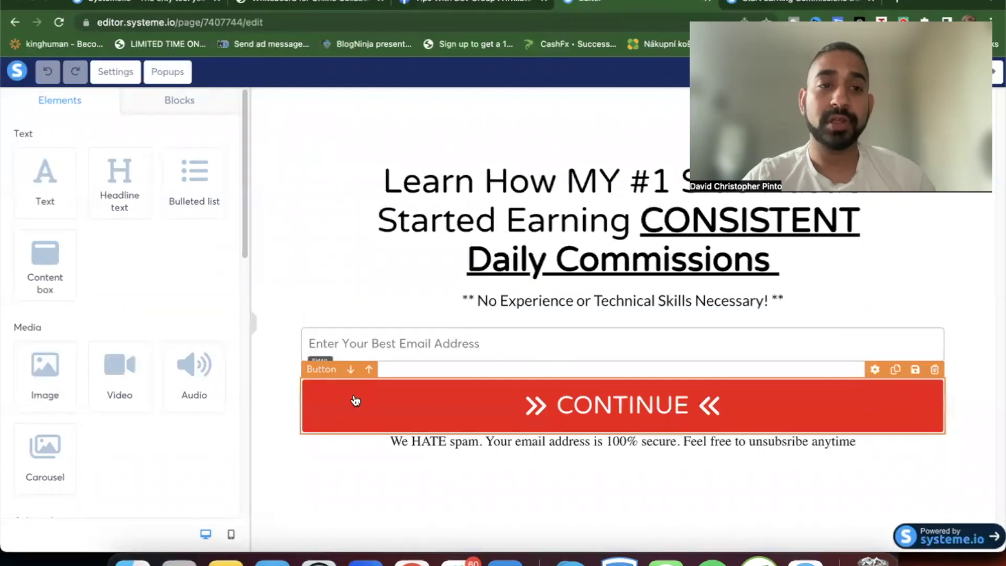
left_click(354, 399)
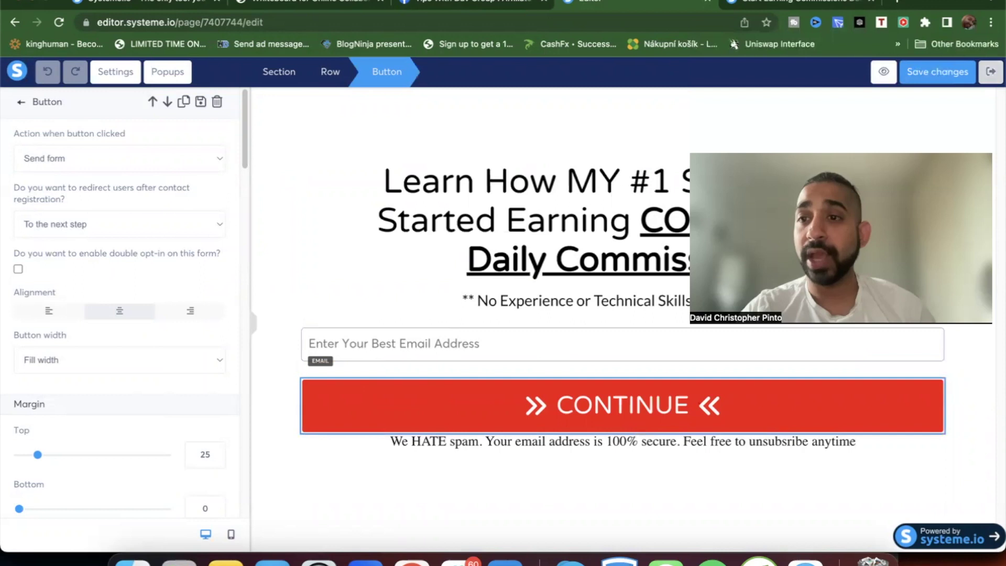
left_click(992, 72)
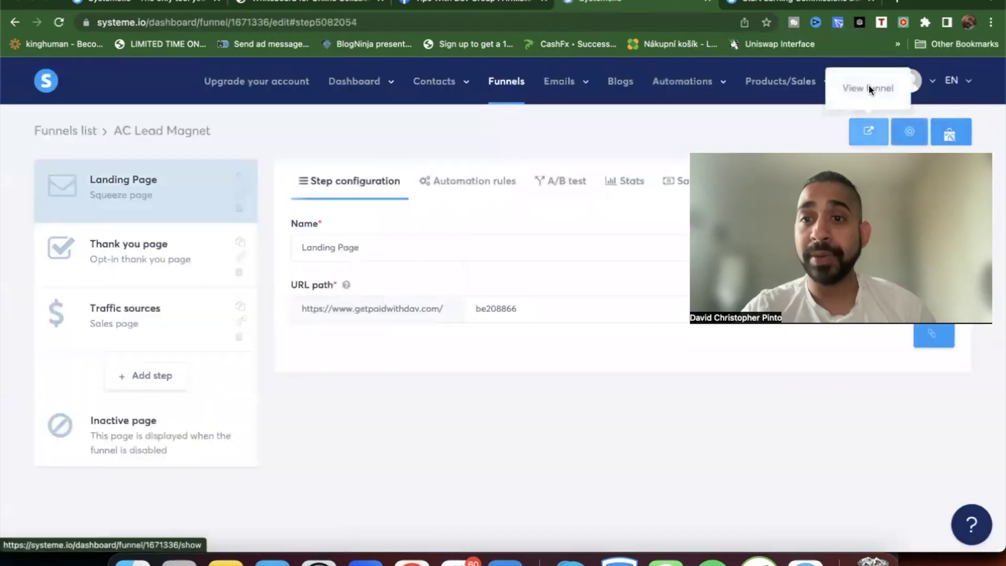
- Open the funnel's Thank you page in the page editor and inspect the link settings of the full course offer button
left_click(198, 233)
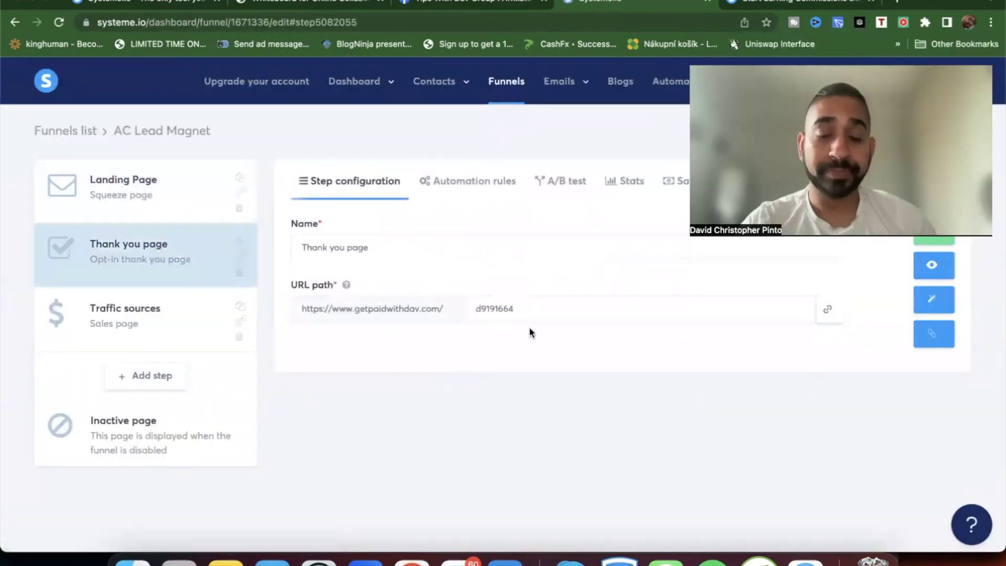
left_click(932, 297)
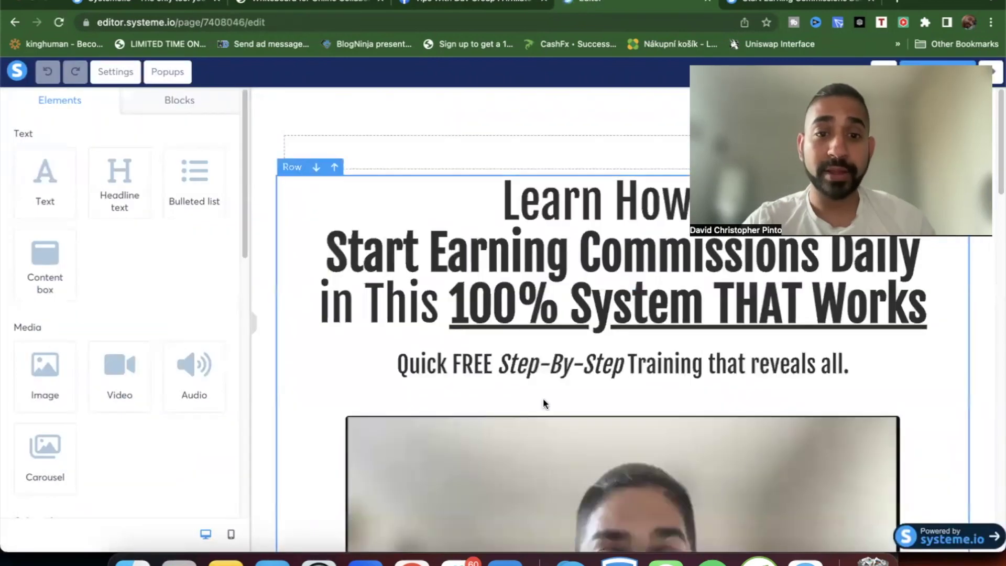
scroll(549, 265, "down", 7)
scroll(505, 444, "down", 2)
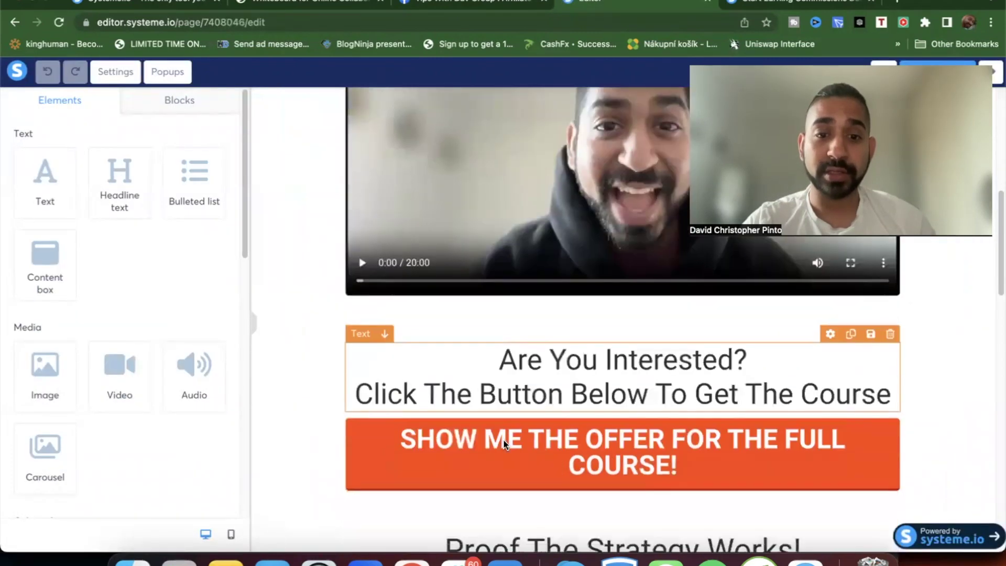
left_click(499, 461)
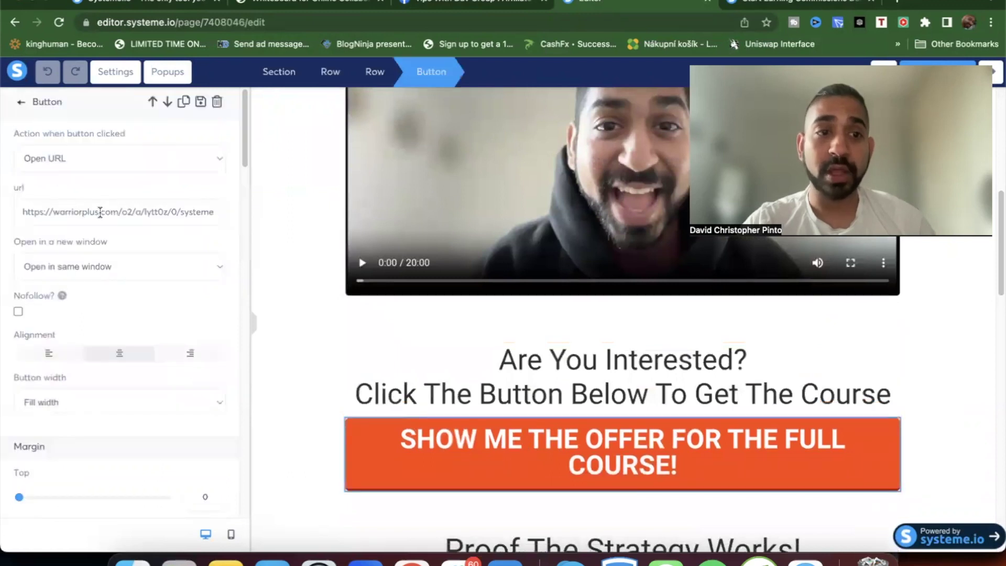
left_click(470, 322)
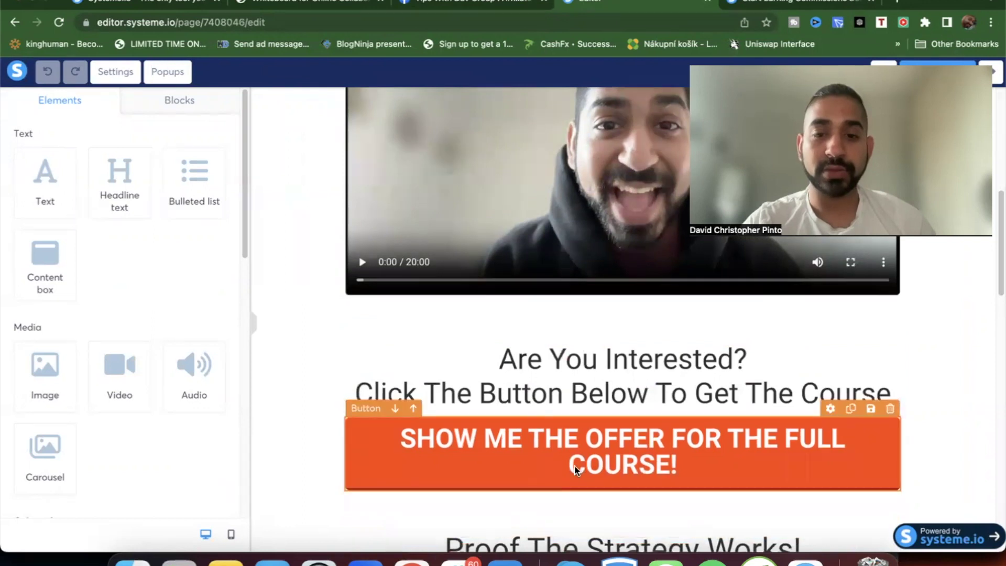
- Examine the proof images and the closing offer button further down the Thank you page, and exit the editor
scroll(574, 464, "down", 8)
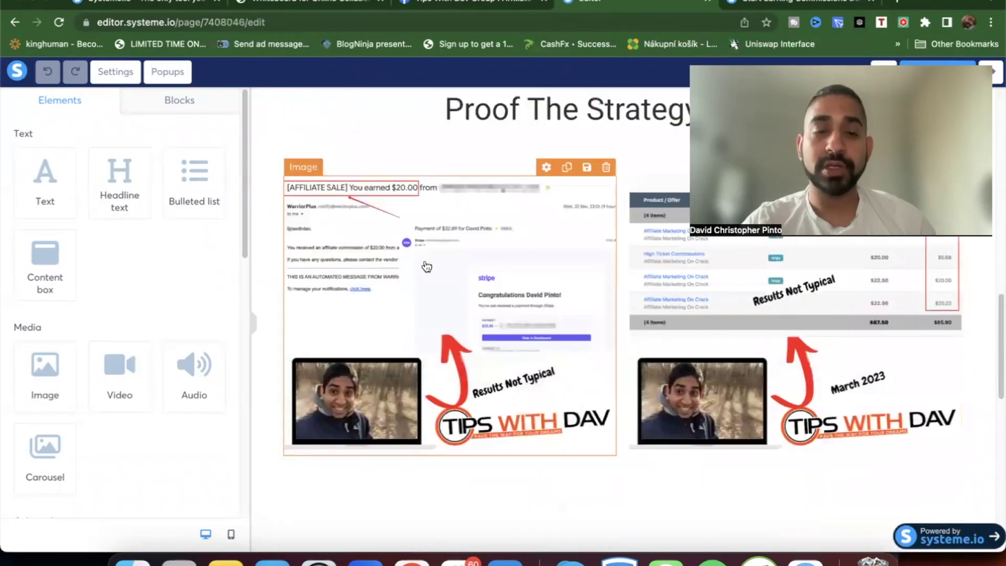
scroll(538, 447, "down", 2)
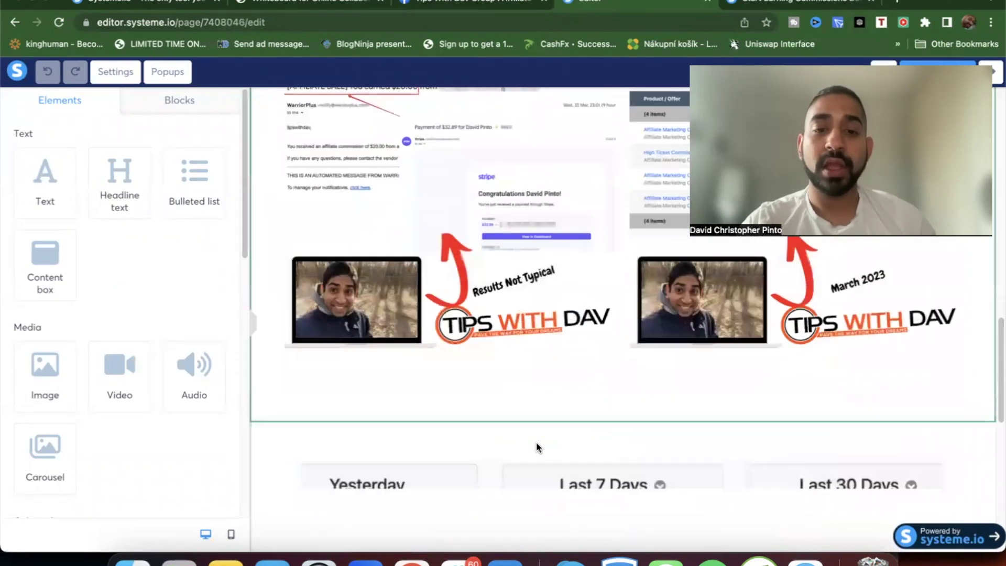
scroll(538, 446, "down", 5)
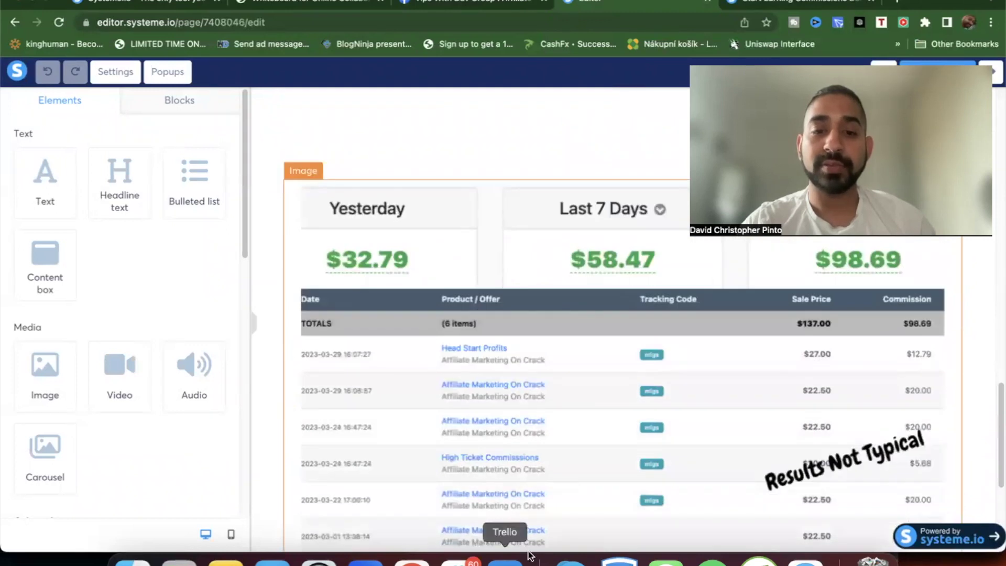
scroll(613, 476, "down", 5)
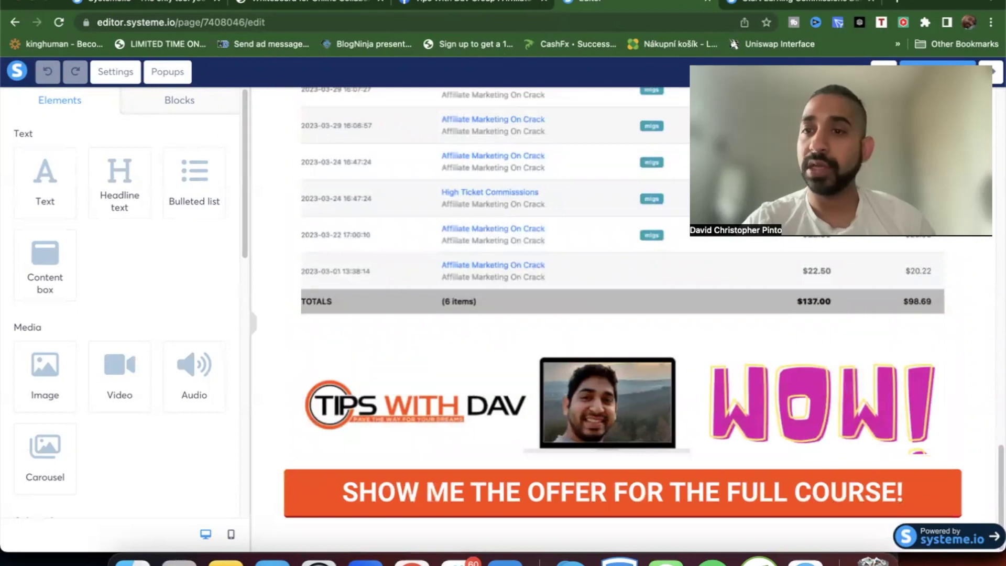
left_click(990, 71)
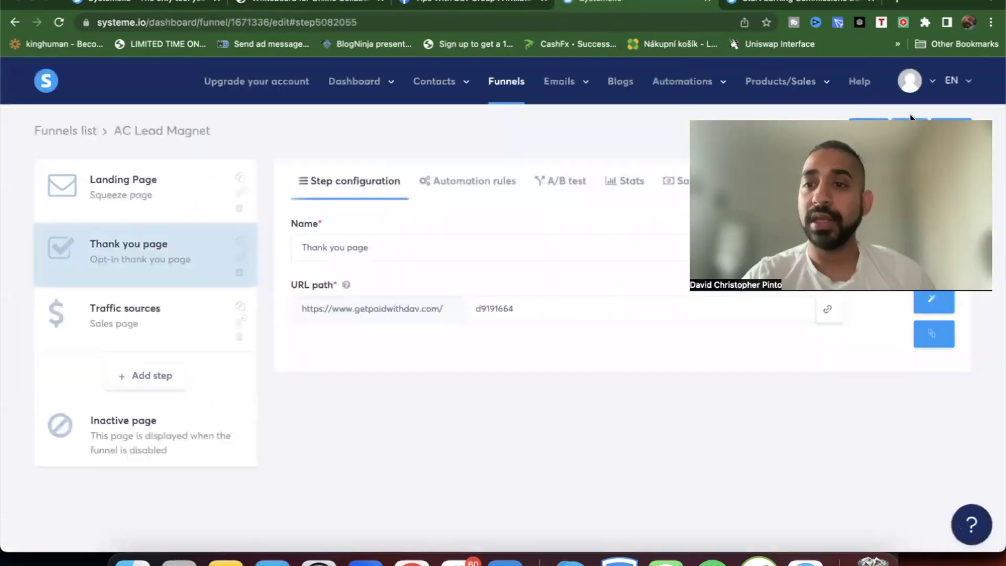
- Open the Traffic sources page in the page editor, inspect the Traffic Source #2 button's link settings, and exit the editor
left_click(120, 322)
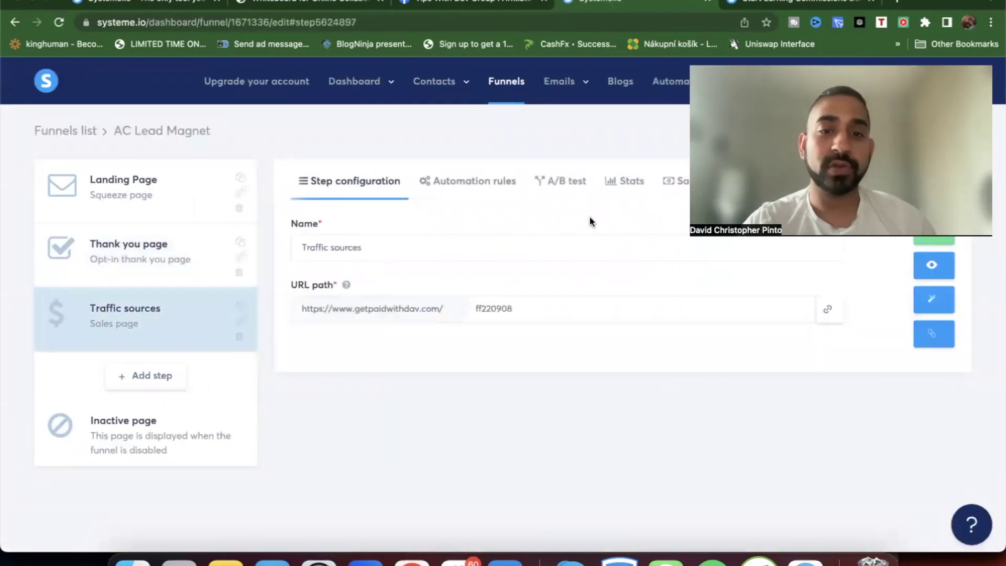
left_click(933, 298)
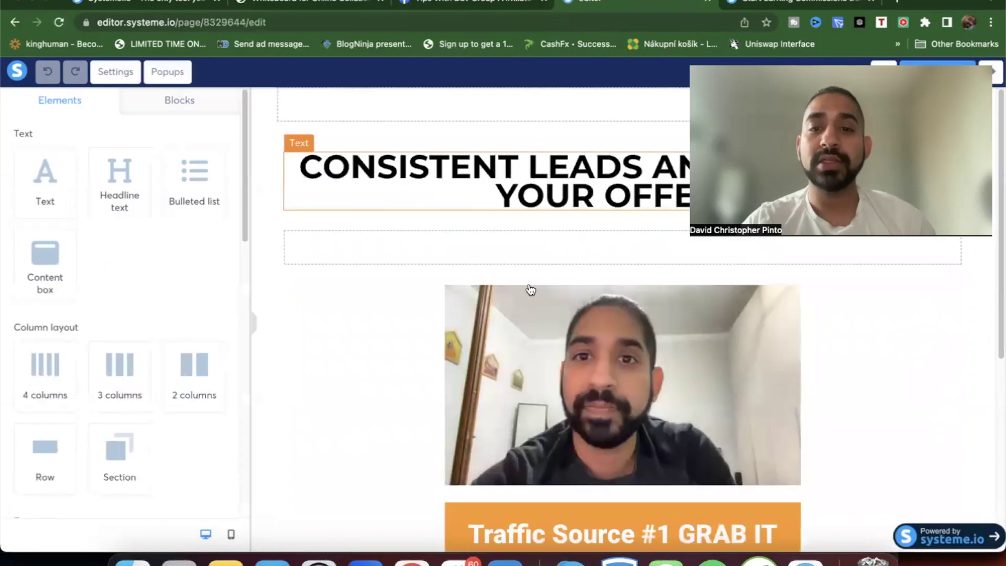
scroll(530, 289, "down", 3)
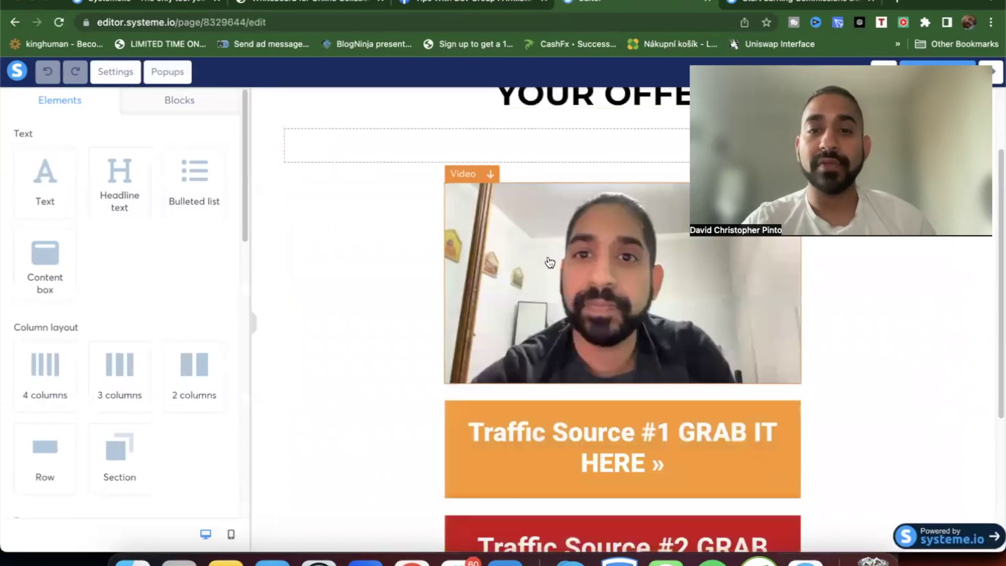
scroll(549, 262, "down", 4)
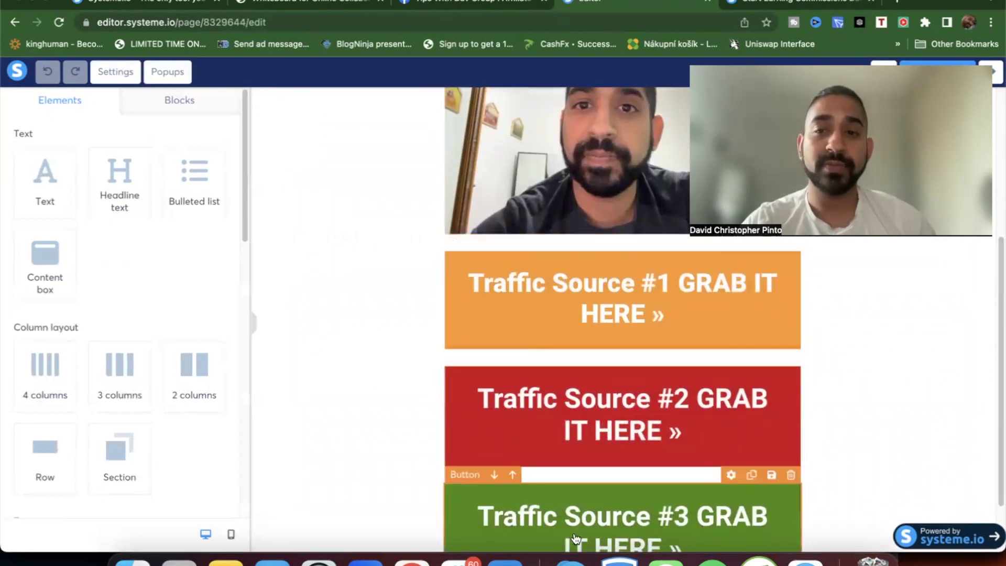
left_click(591, 416)
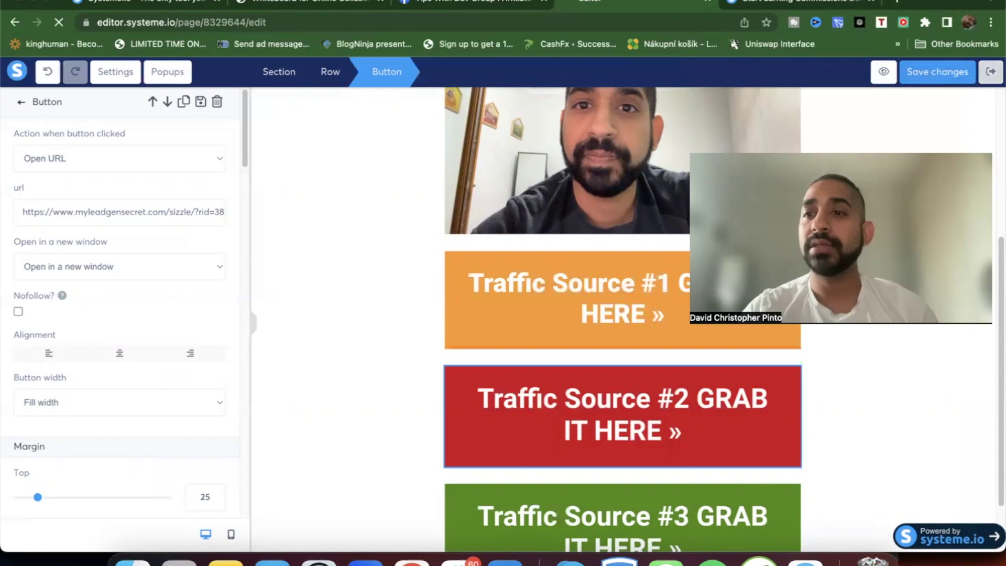
left_click(990, 72)
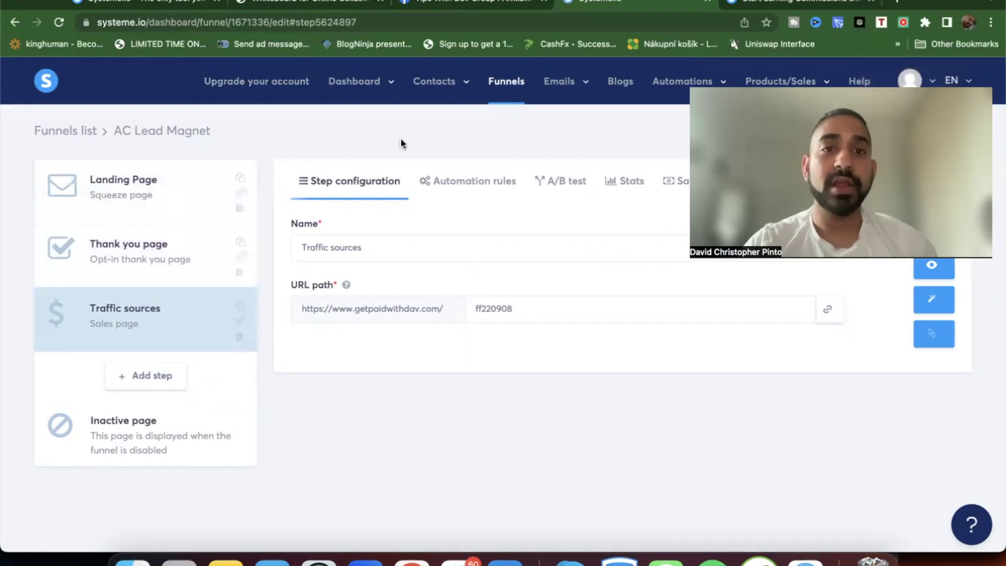
- Open the systeme.io account dashboard to view the new leads and sales charts
mouse_move(361, 81)
left_click(342, 113)
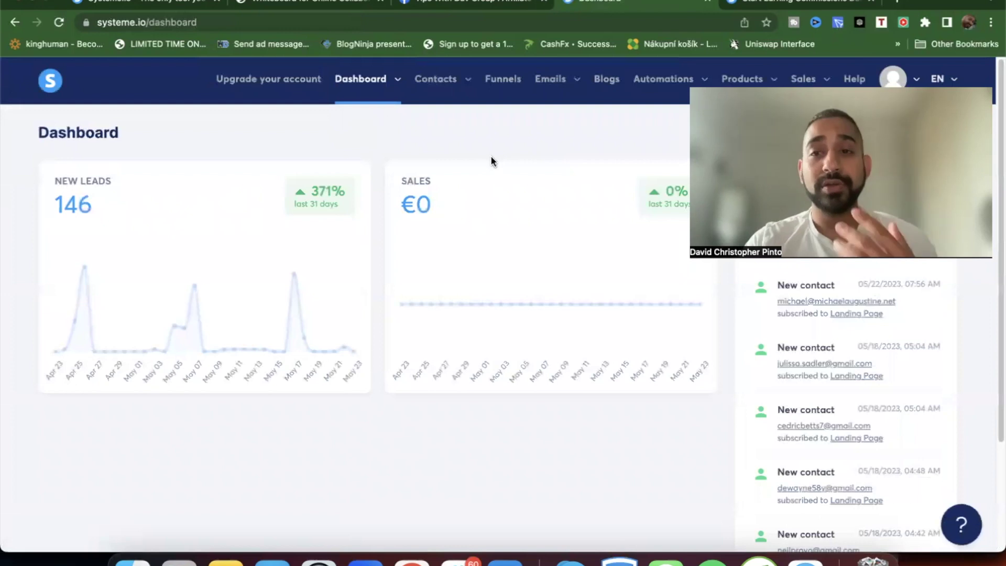
- Open the list of email campaigns, view the form for creating a campaign, and close it without saving
mouse_move(548, 84)
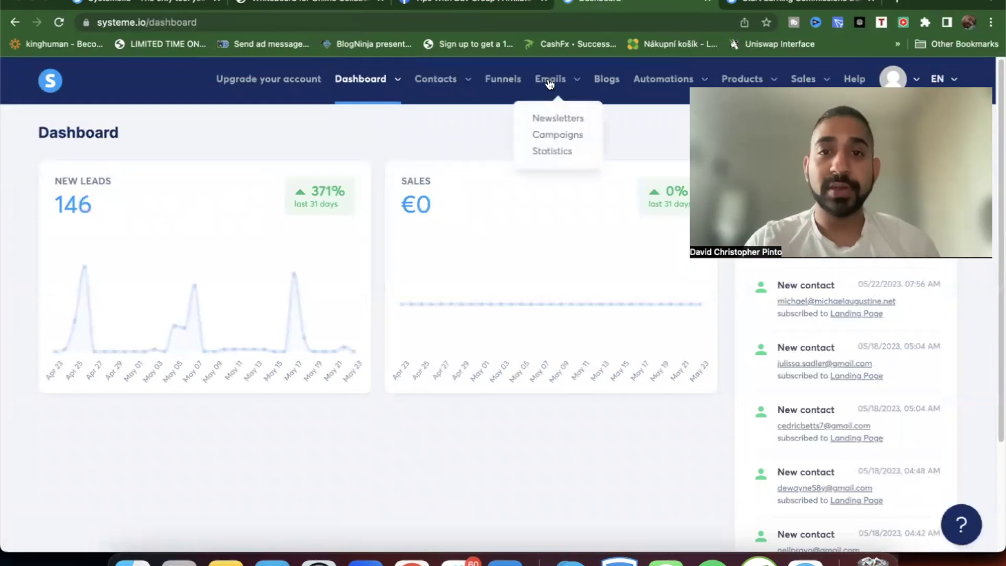
left_click(555, 134)
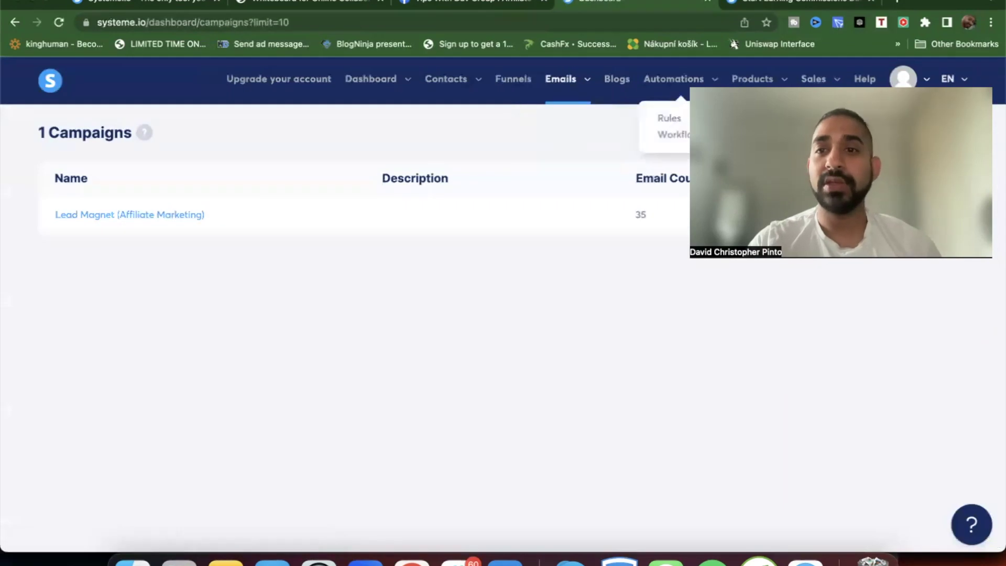
left_click(945, 138)
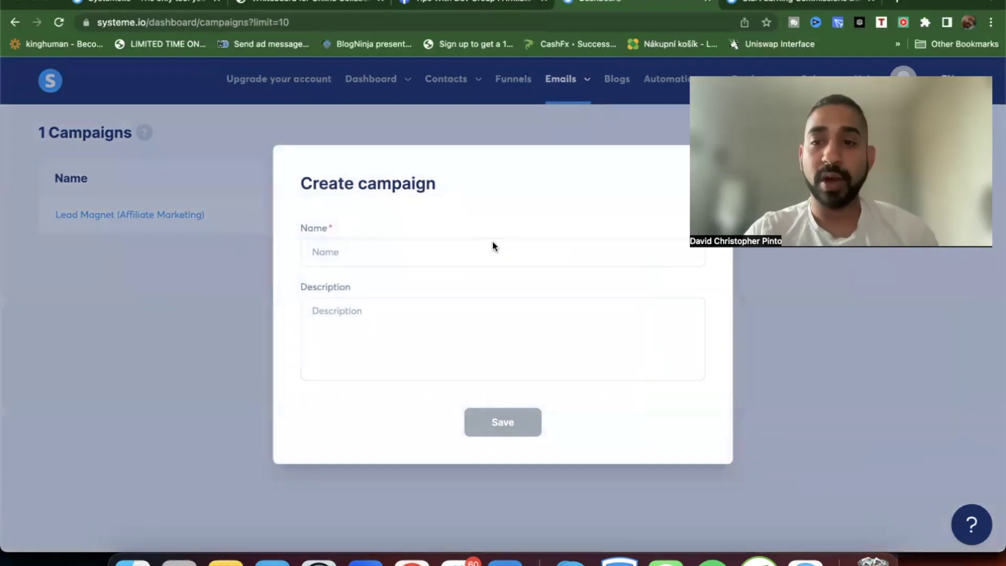
left_click(406, 248)
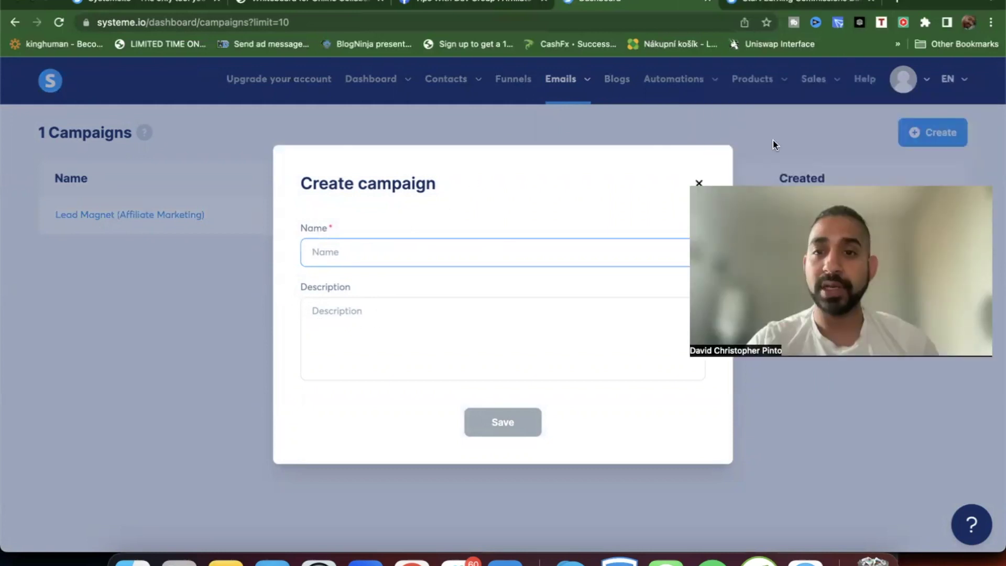
left_click(698, 182)
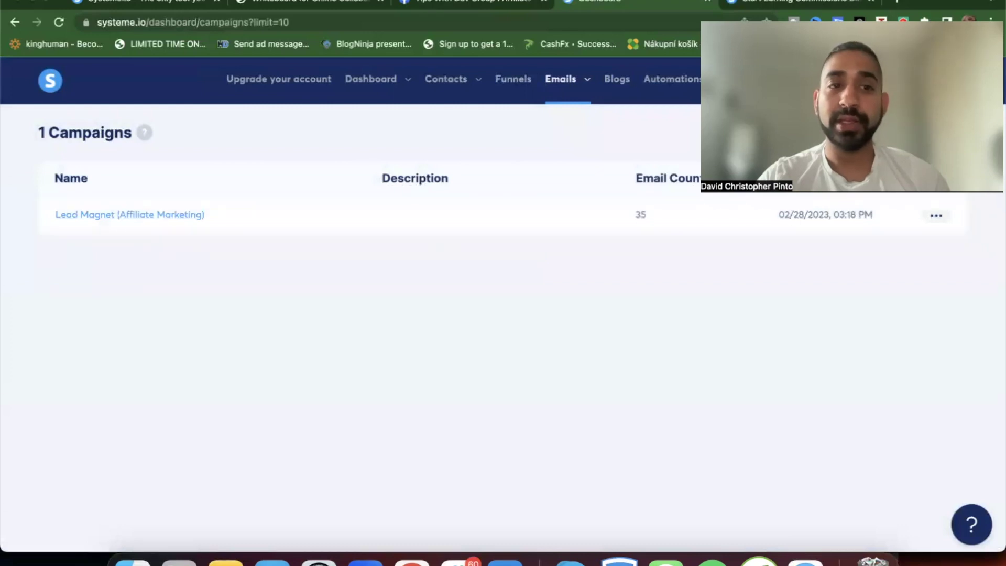
- View the settings of the Lead Magnet (Affiliate Marketing) campaign and close them without changes
left_click(938, 217)
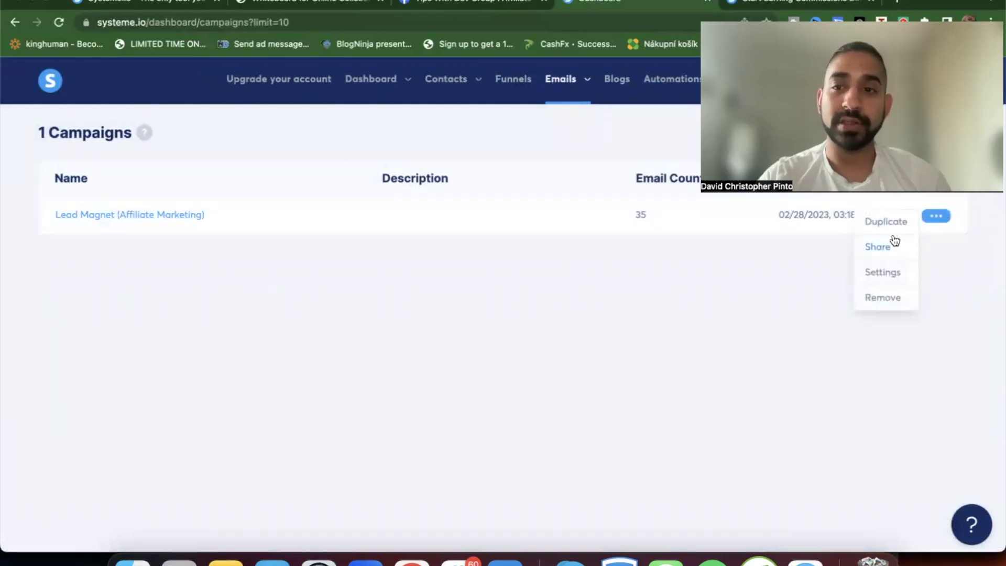
left_click(887, 279)
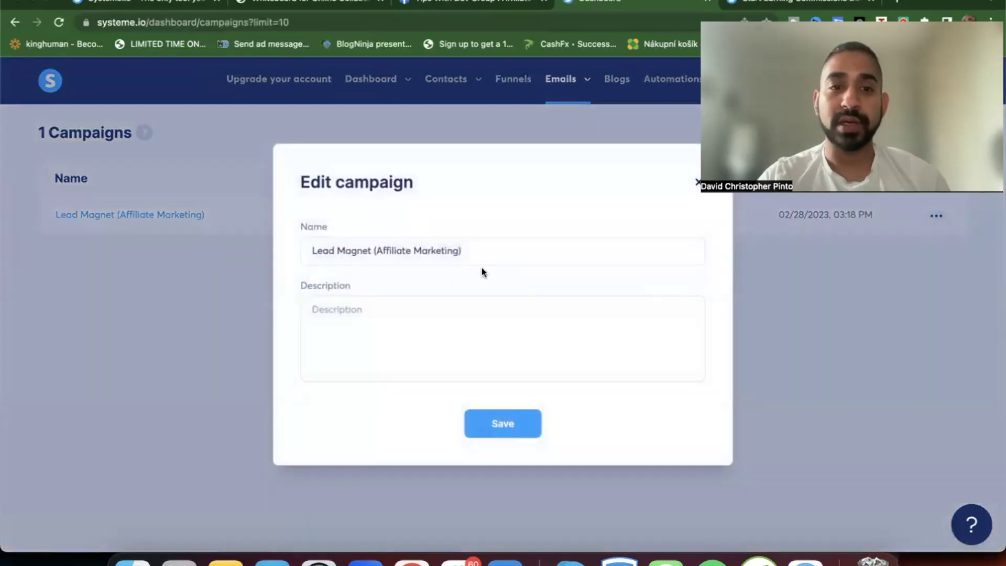
left_click(360, 335)
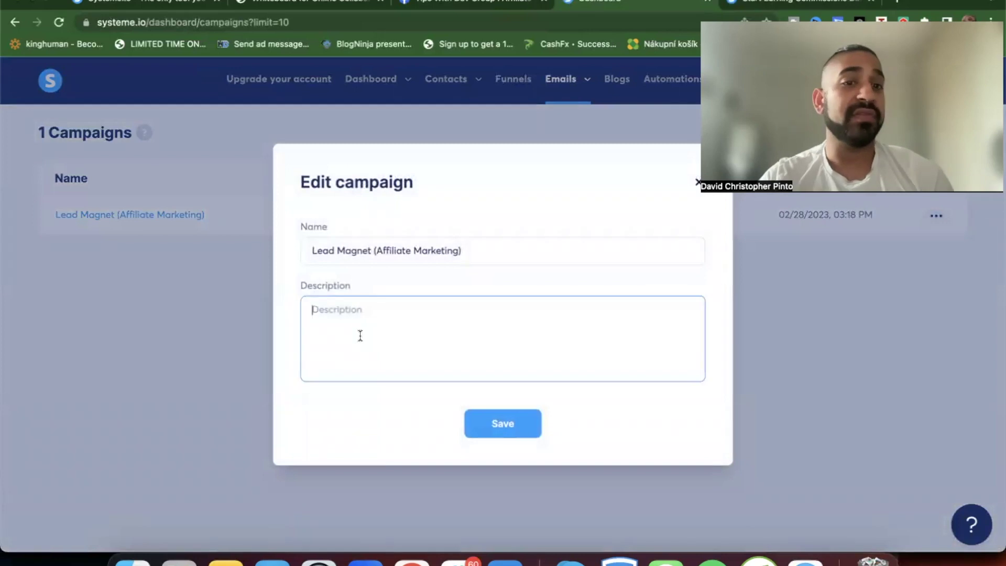
left_click(696, 184)
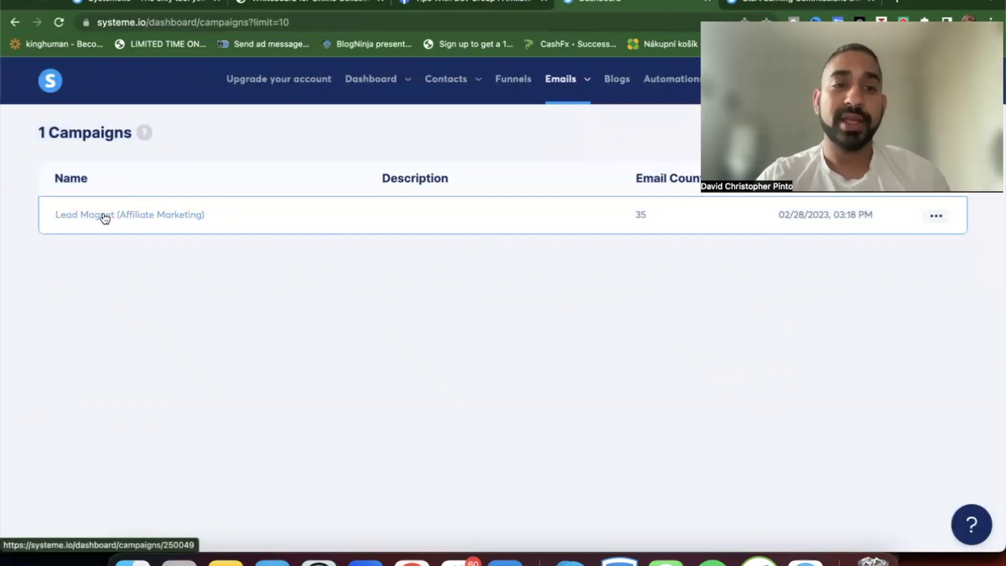
- Open the Lead Magnet (Affiliate Marketing) campaign, look over its emails, and start creating a new campaign step
left_click(135, 218)
scroll(353, 209, "down", 1)
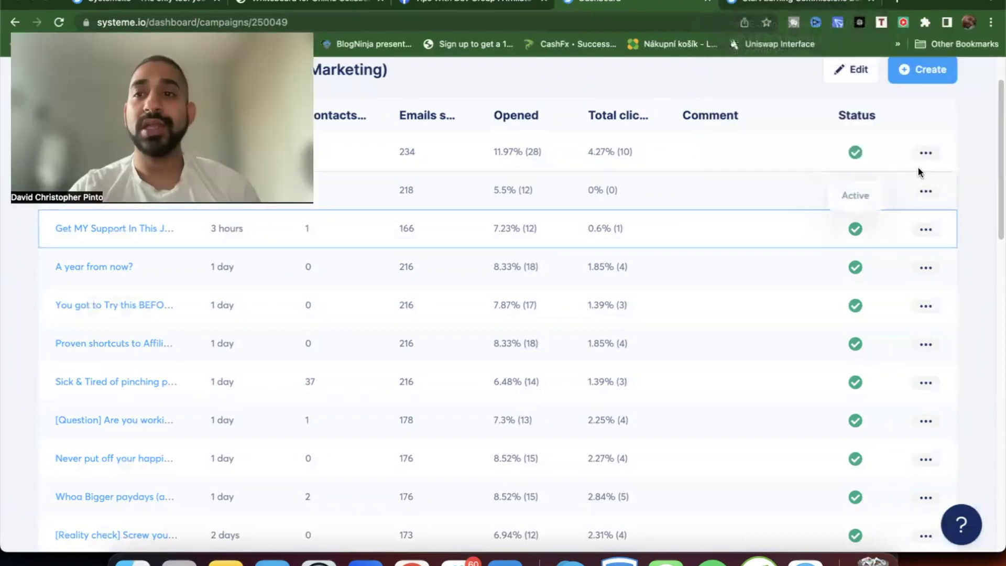
scroll(918, 171, "up", 2)
left_click(929, 126)
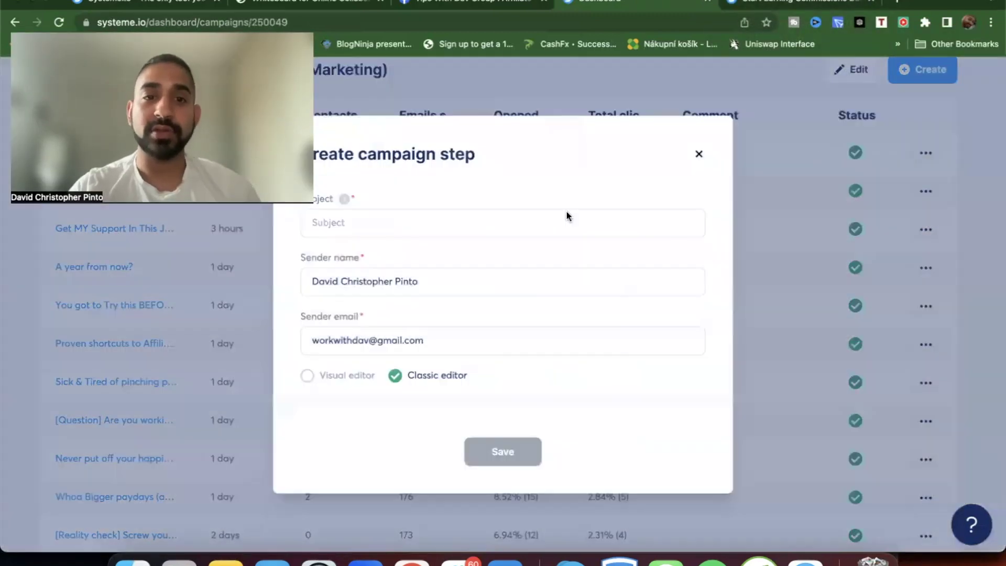
- Look over the subject, sender name and sender email fields of the new campaign step
left_click(414, 222)
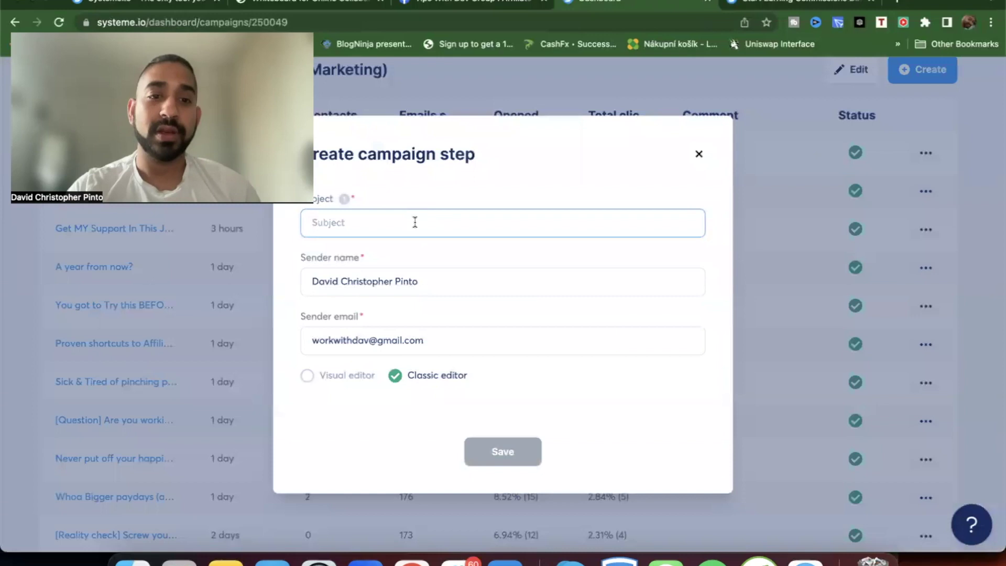
triple_click(365, 280)
left_click(365, 278)
double_click(365, 281)
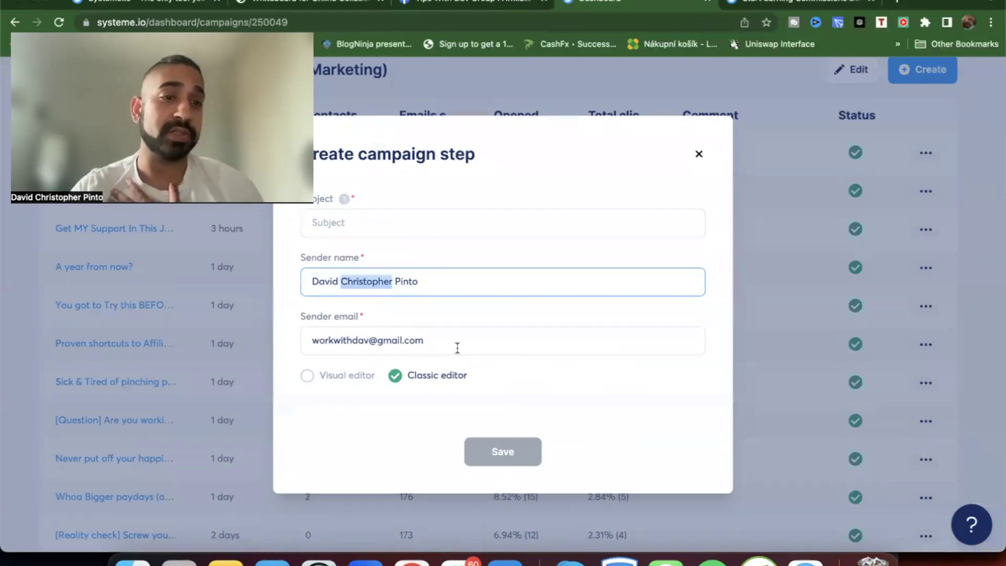
left_click(383, 341)
triple_click(383, 341)
left_click(424, 343)
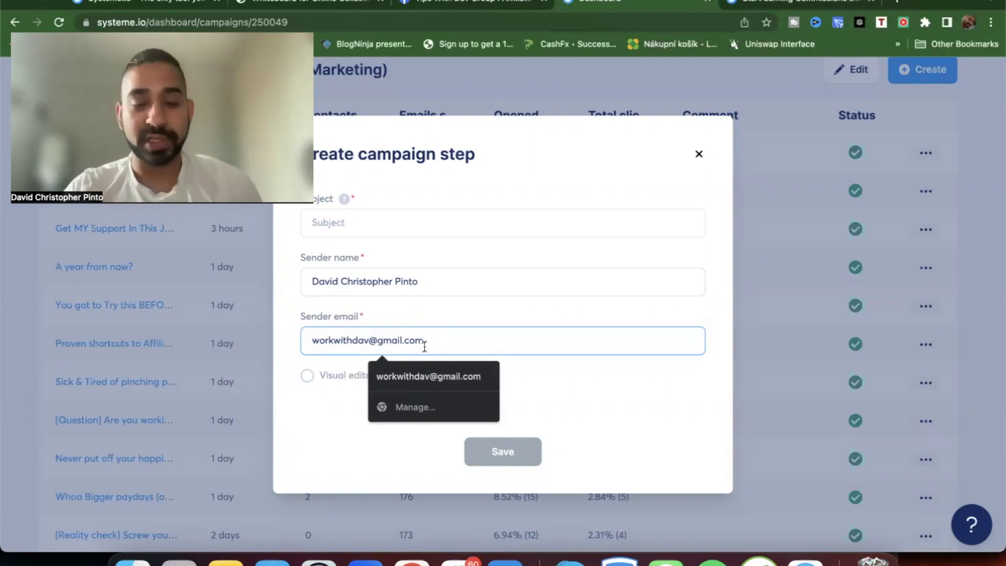
left_click(312, 436)
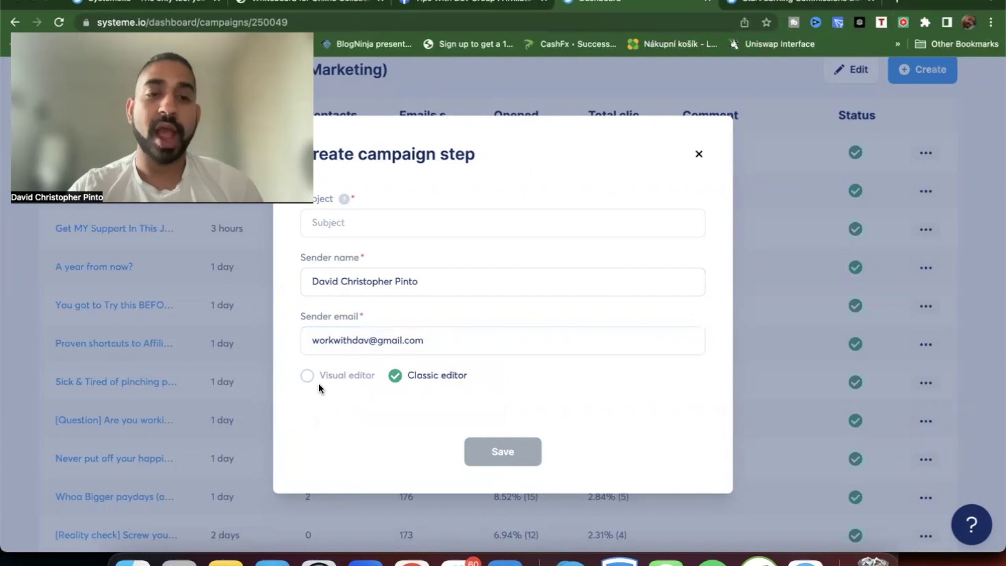
- Switch the new campaign step to the Visual editor to view its templates, and return it to the Classic editor
left_click(304, 375)
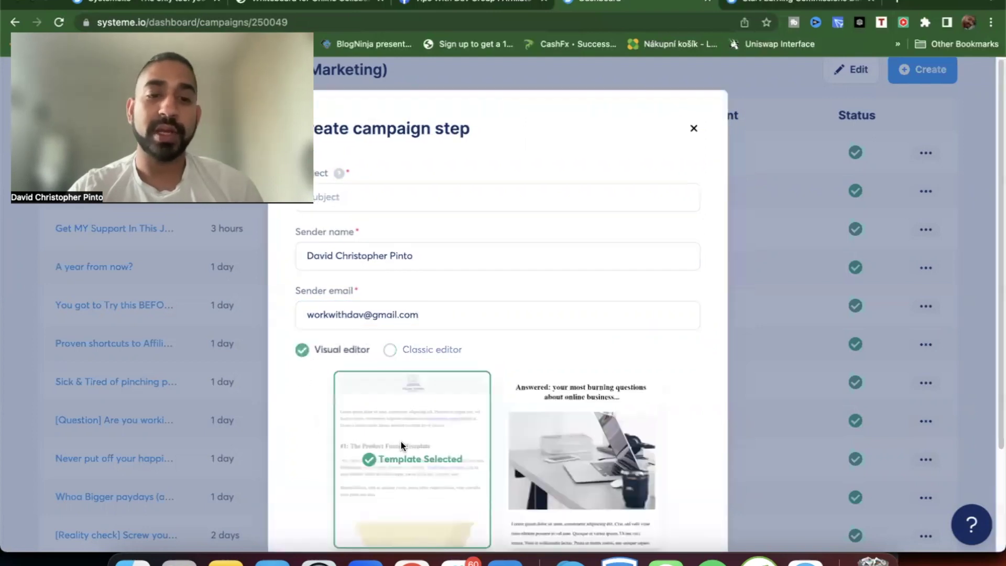
left_click(390, 358)
left_click(323, 372)
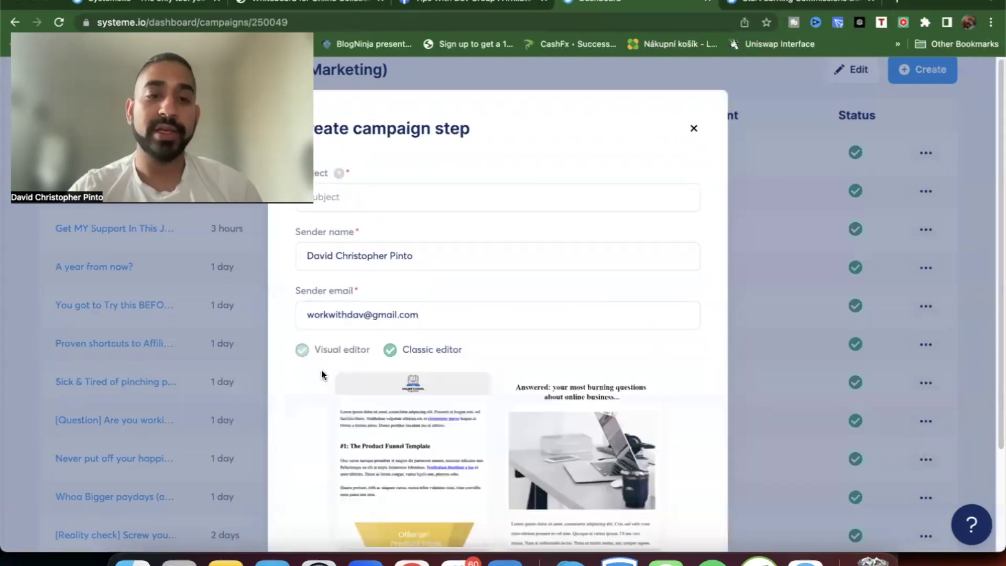
scroll(490, 386, "down", 3)
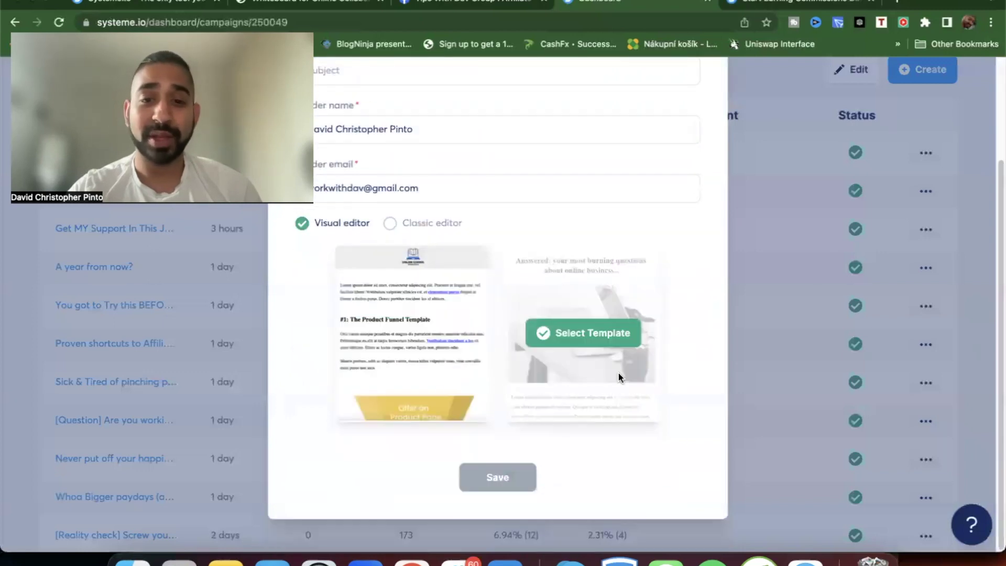
left_click(389, 223)
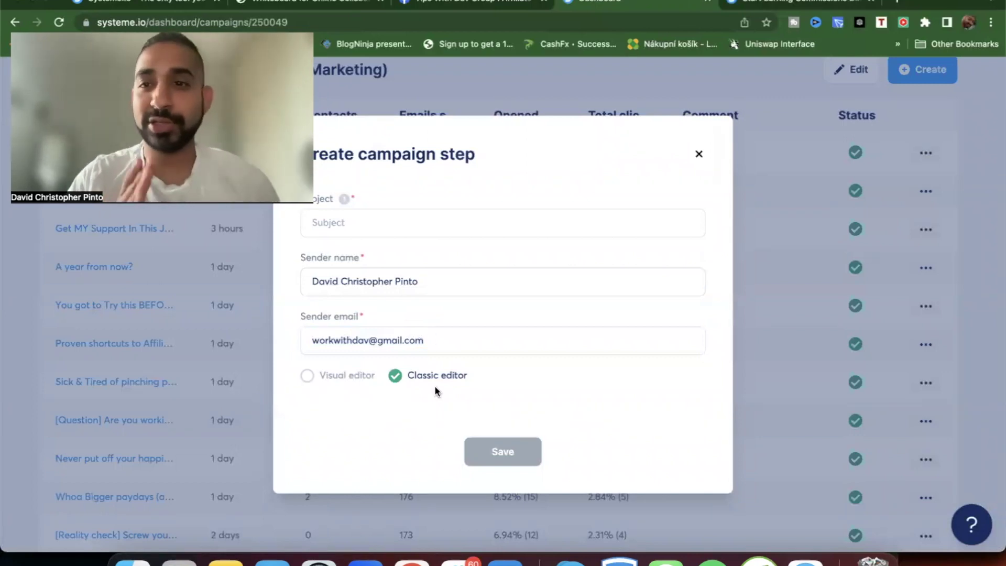
- Enter "Test" as the subject of the new campaign step and save it
left_click(396, 229)
type("Test")
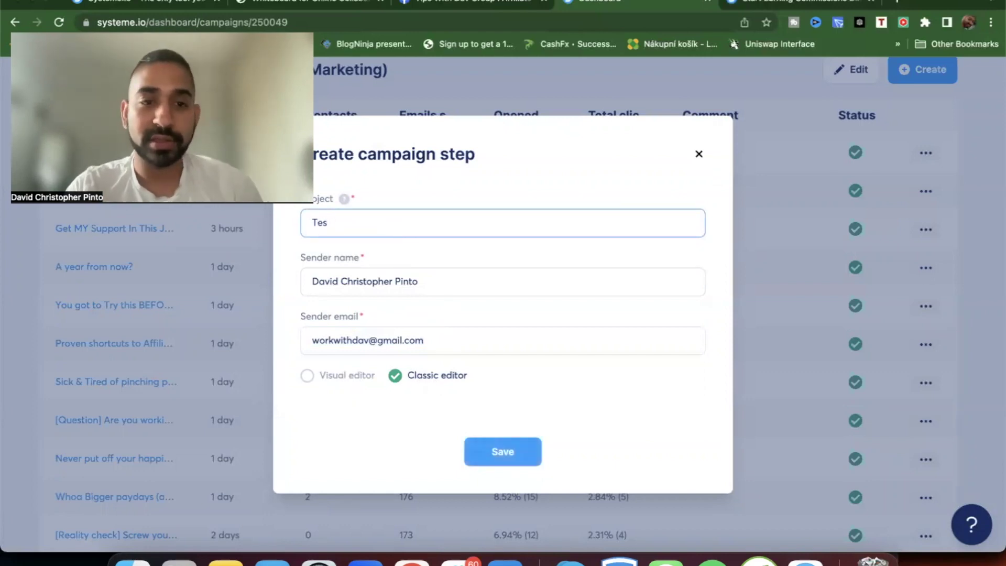
left_click(513, 449)
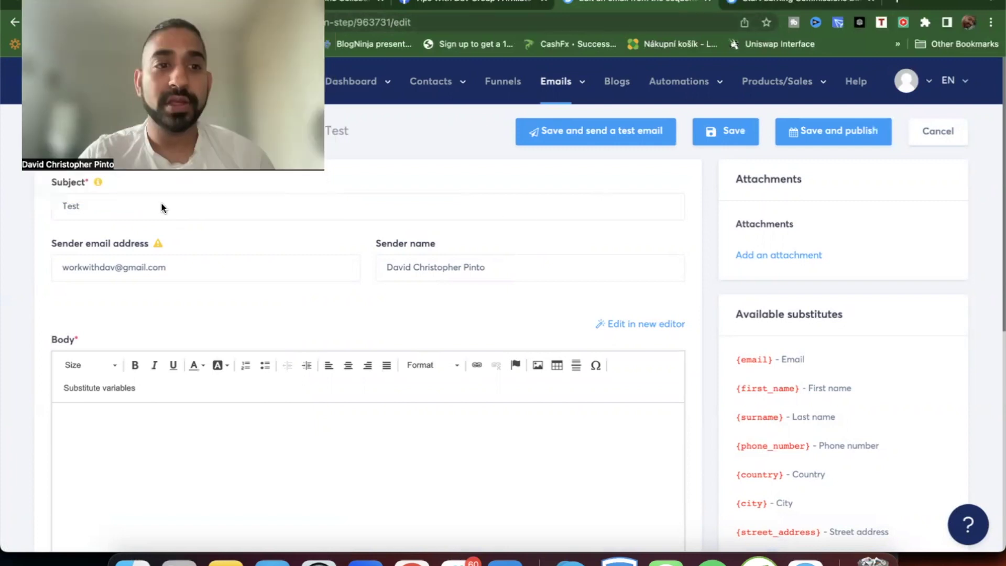
- Look over the email's subject and the template choices of the new editor, and close the template chooser
left_click(79, 210)
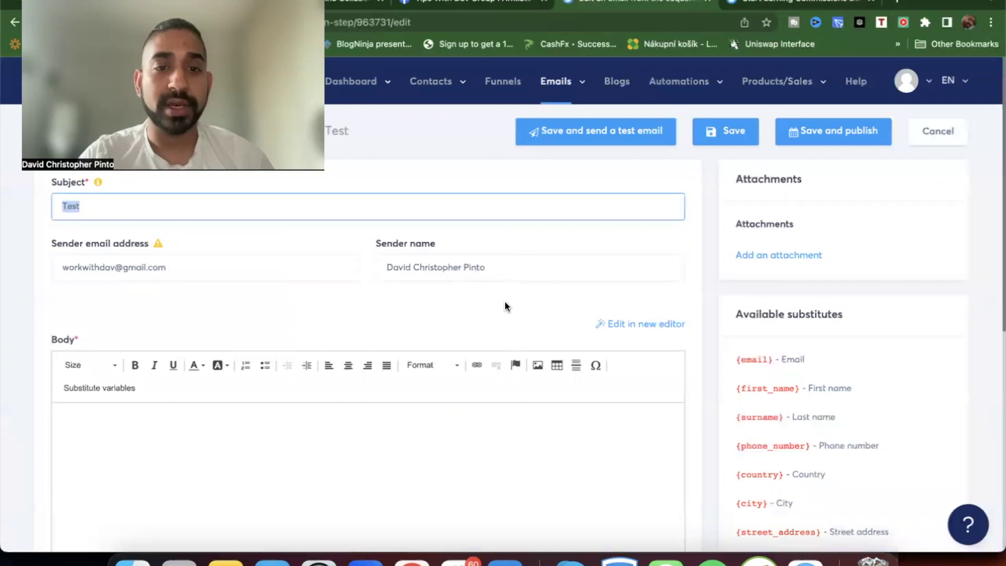
scroll(476, 320, "down", 5)
left_click(649, 193)
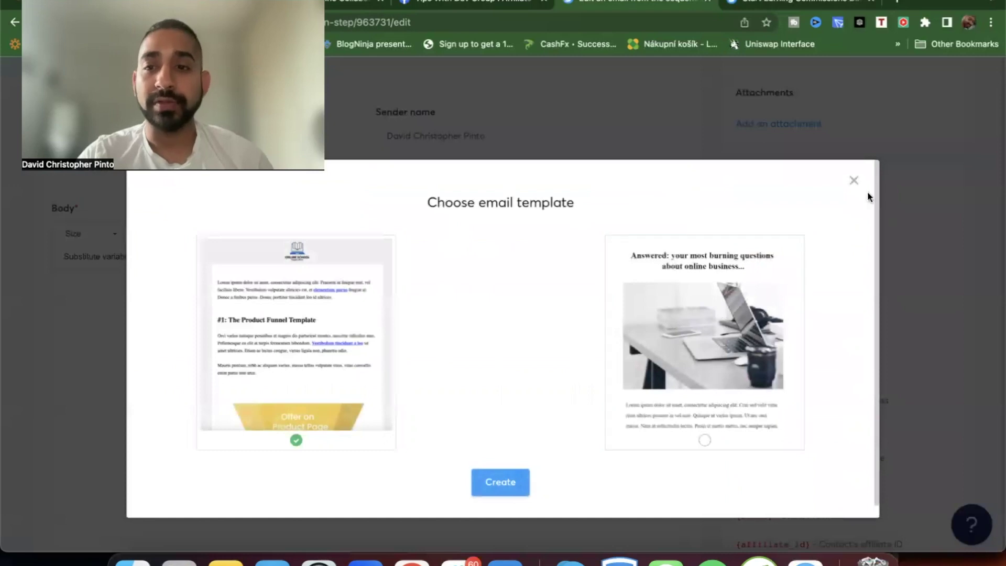
left_click(854, 180)
scroll(292, 318, "up", 5)
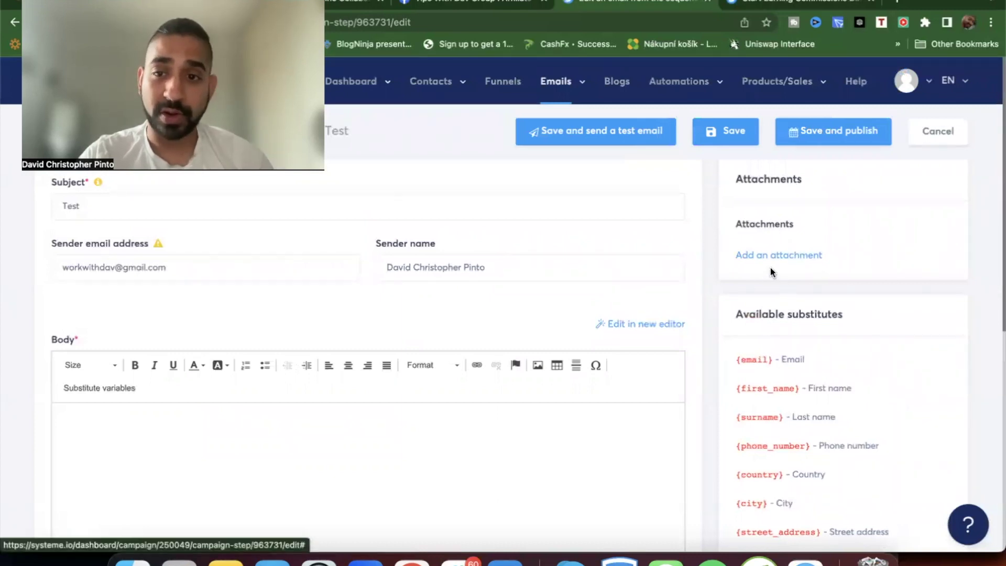
- Write "hi test email" as the body with a "BEST REGARDS" sign-off and the sender's name, and send a test email
scroll(833, 490, "down", 5)
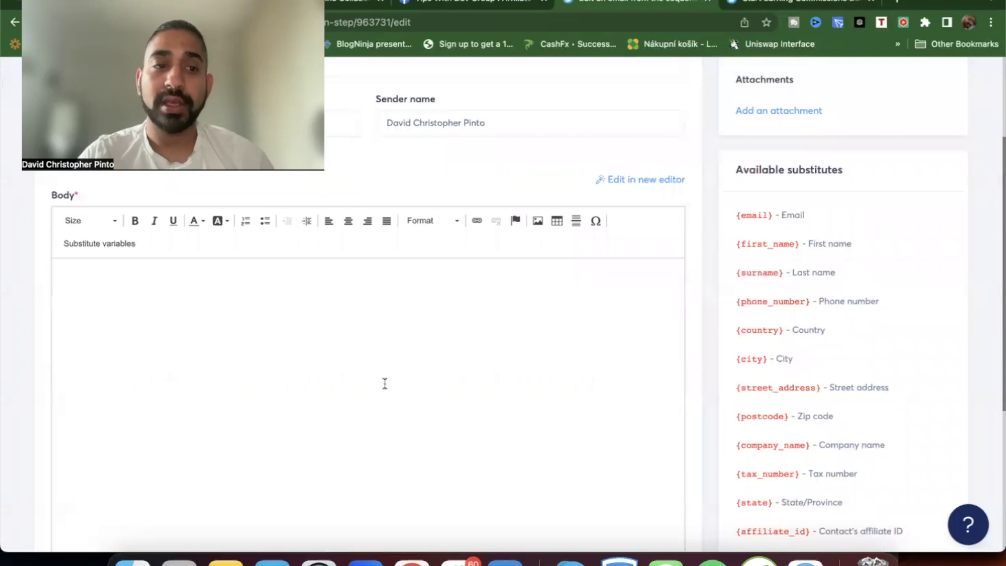
scroll(384, 384, "down", 9)
scroll(385, 384, "up", 10)
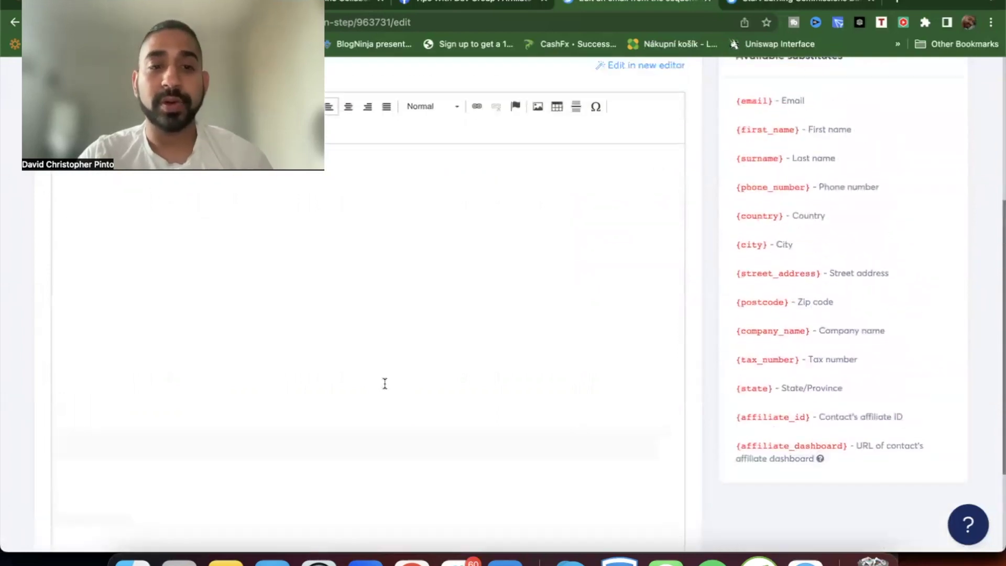
scroll(384, 383, "up", 4)
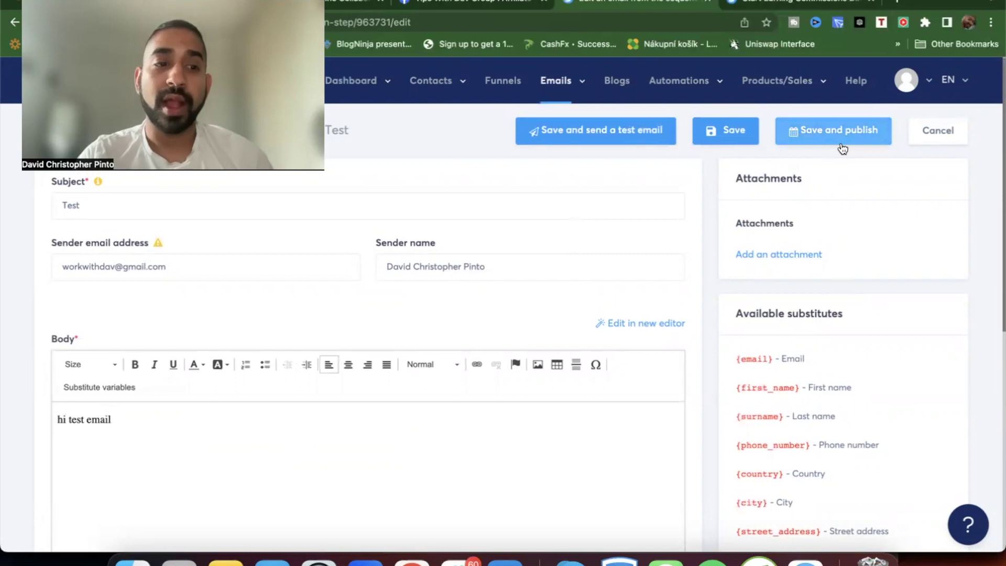
type("BEST REGARDS David Pinto")
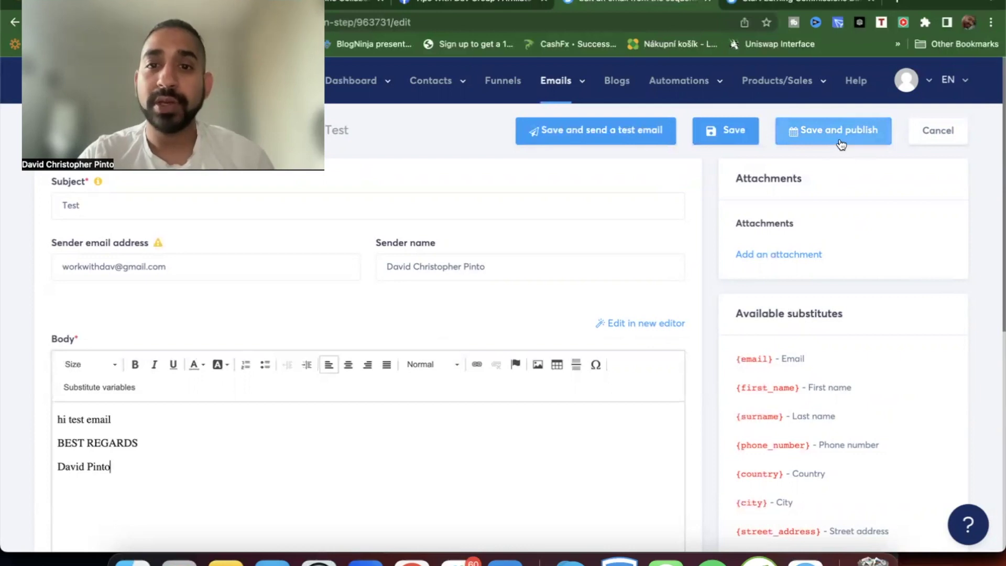
left_click(629, 132)
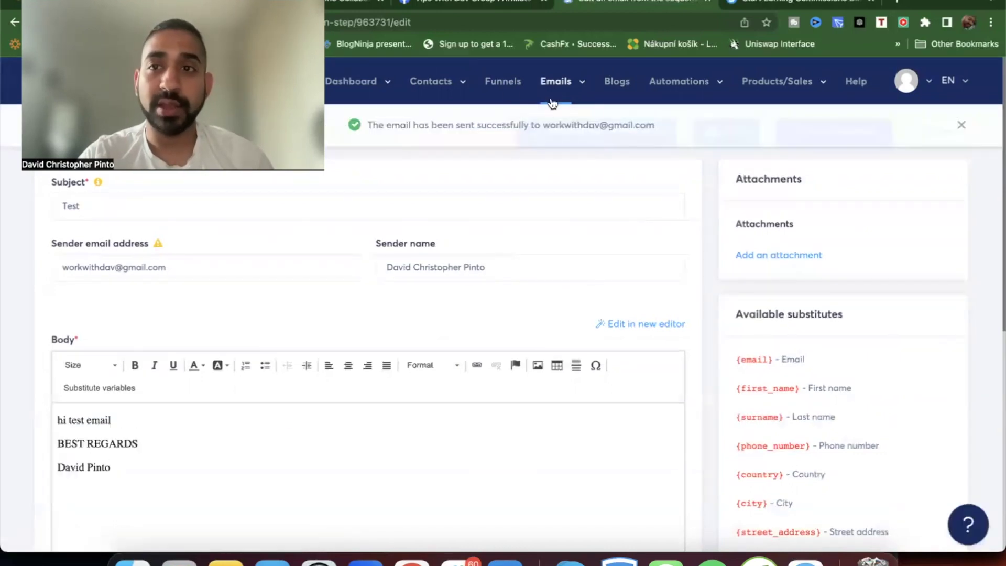
- Open Gmail in a new tab, read the received Test email, mark it as looking safe, and close the tab
left_click(899, 2)
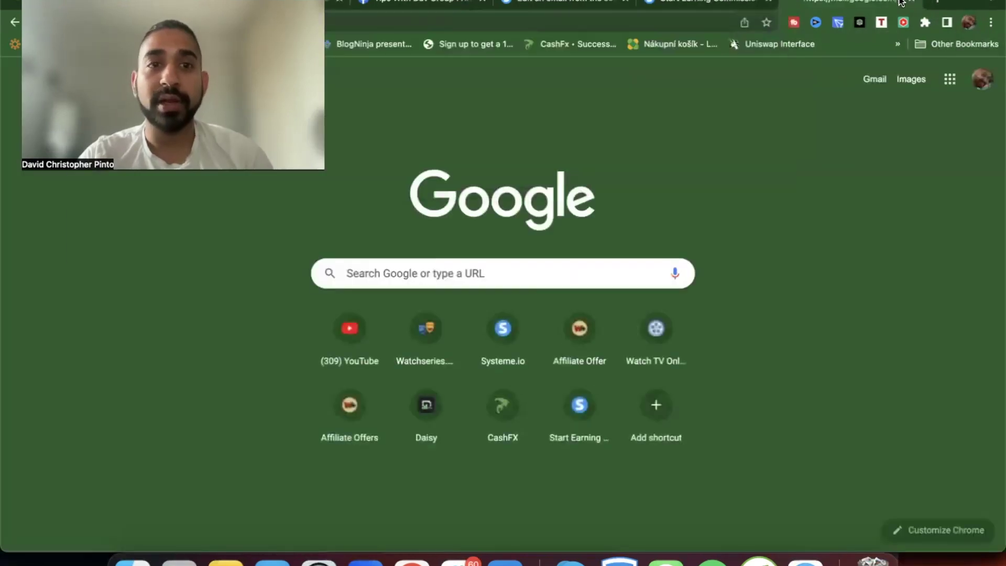
type("gmail")
key("Return")
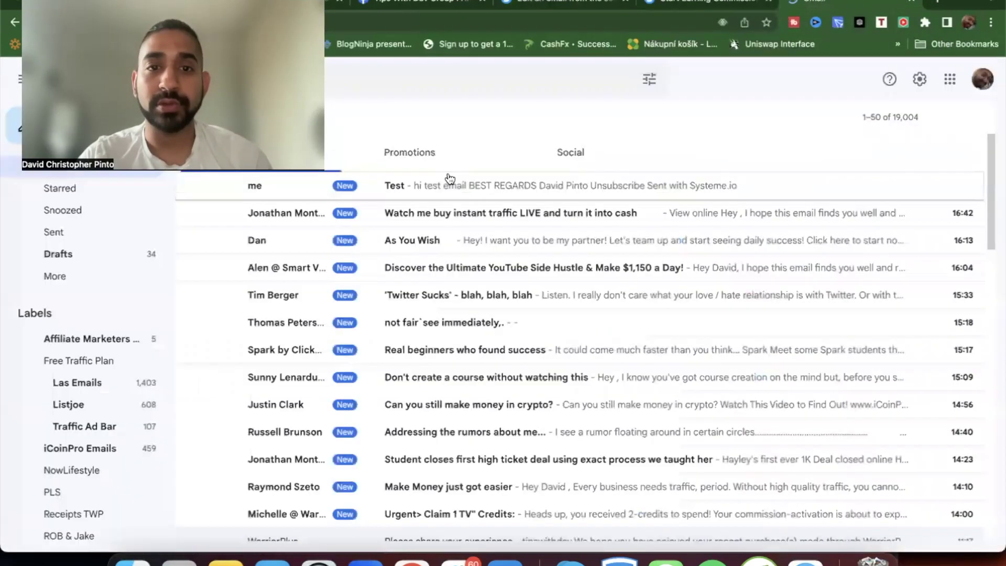
left_click(462, 187)
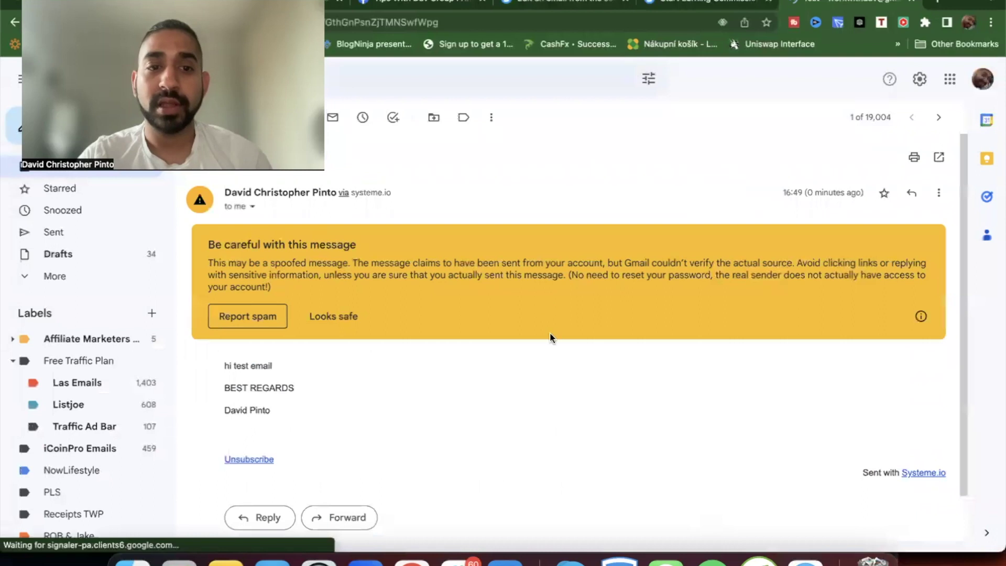
left_click(331, 318)
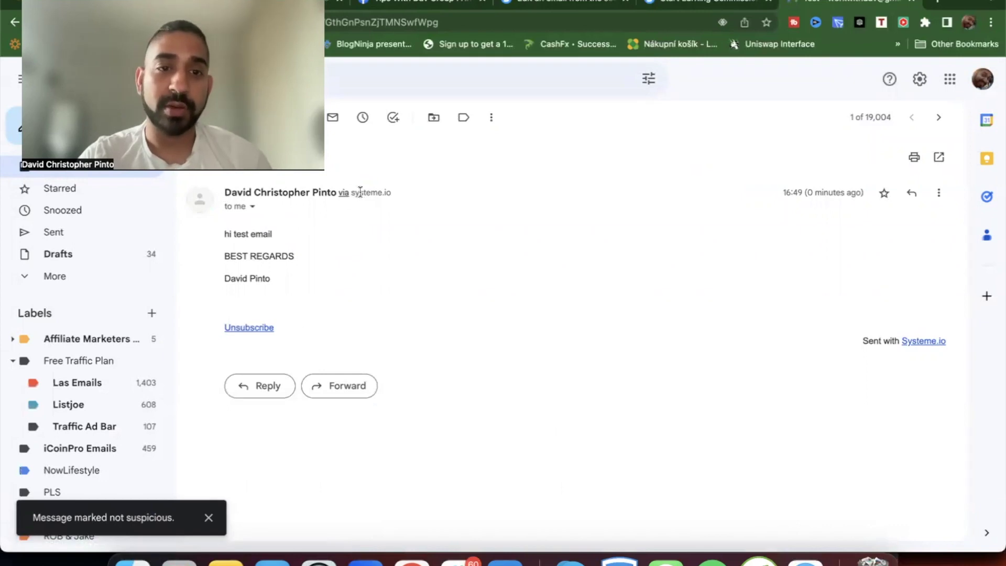
left_click(914, 1)
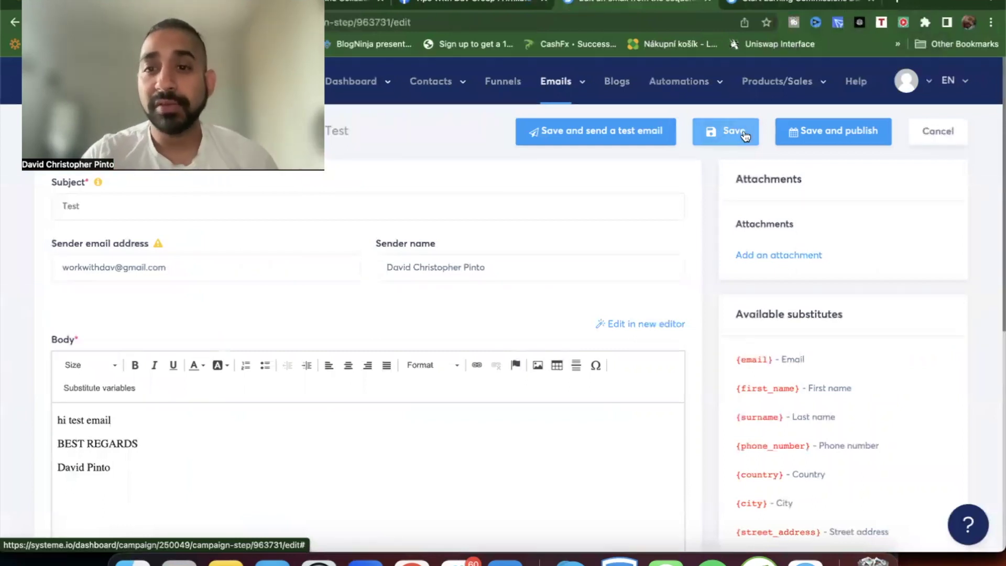
- Begin publishing the Test email with a delay of 0 minutes, sent after "Congratulations! Check out the free training"
left_click(845, 132)
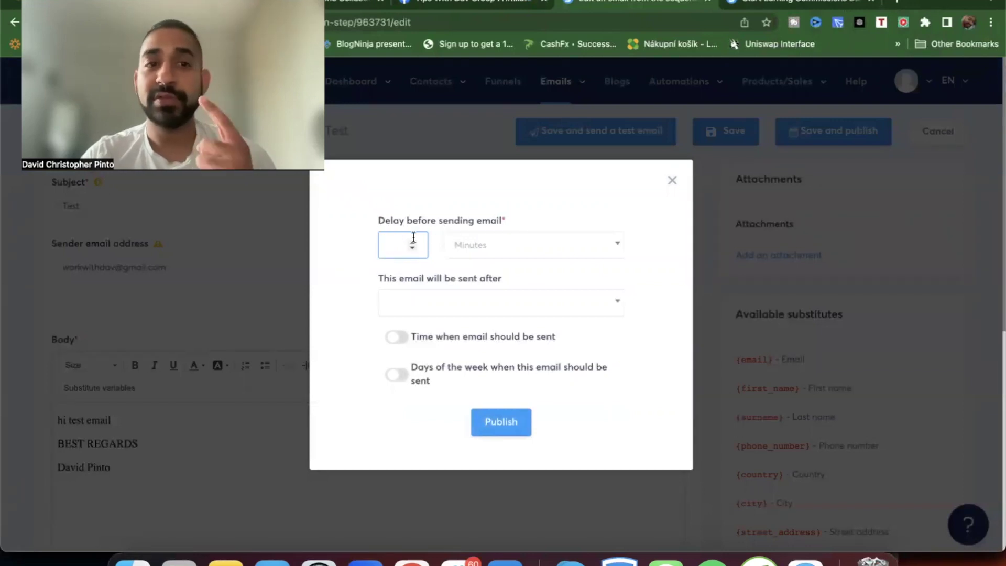
type("0")
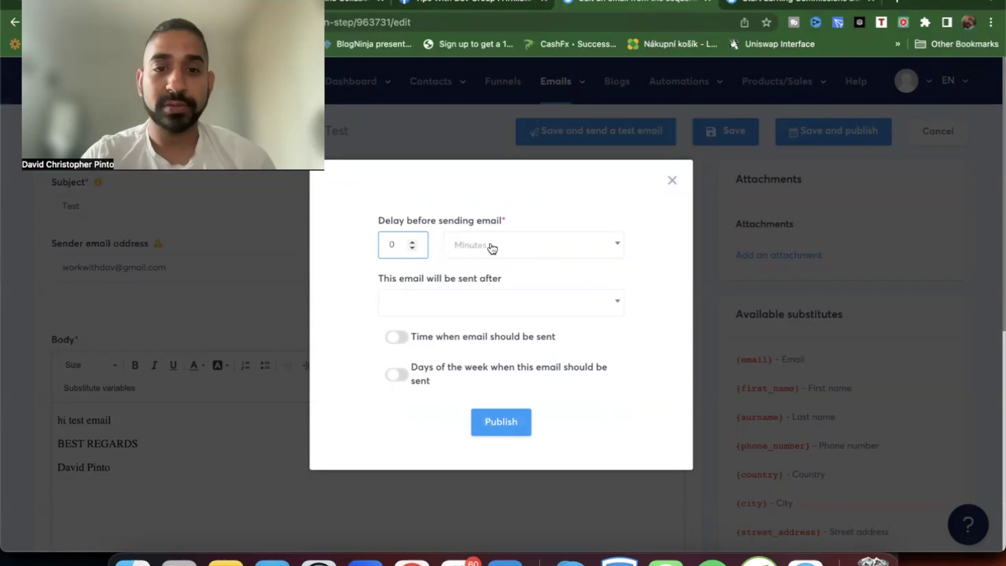
left_click(528, 256)
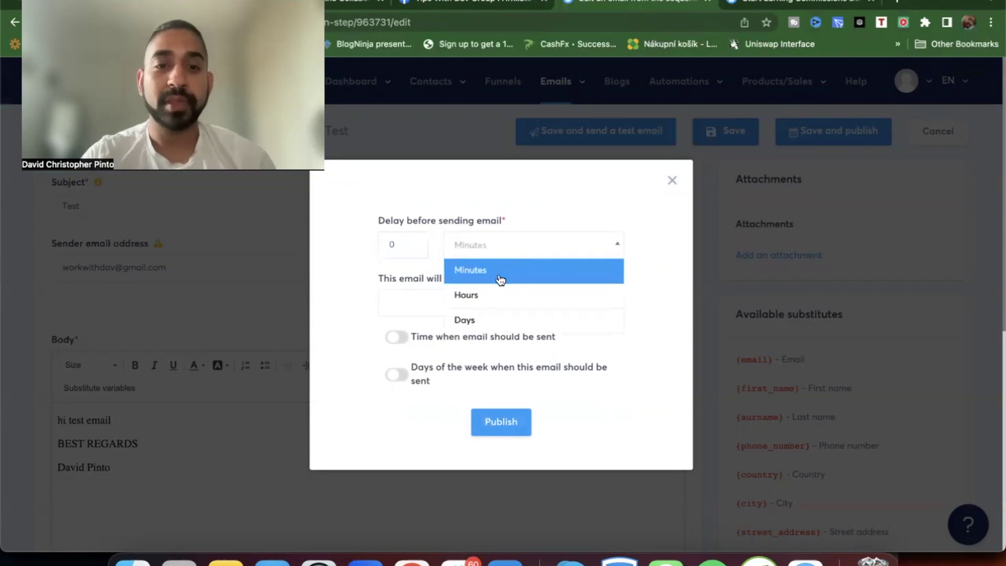
left_click(400, 302)
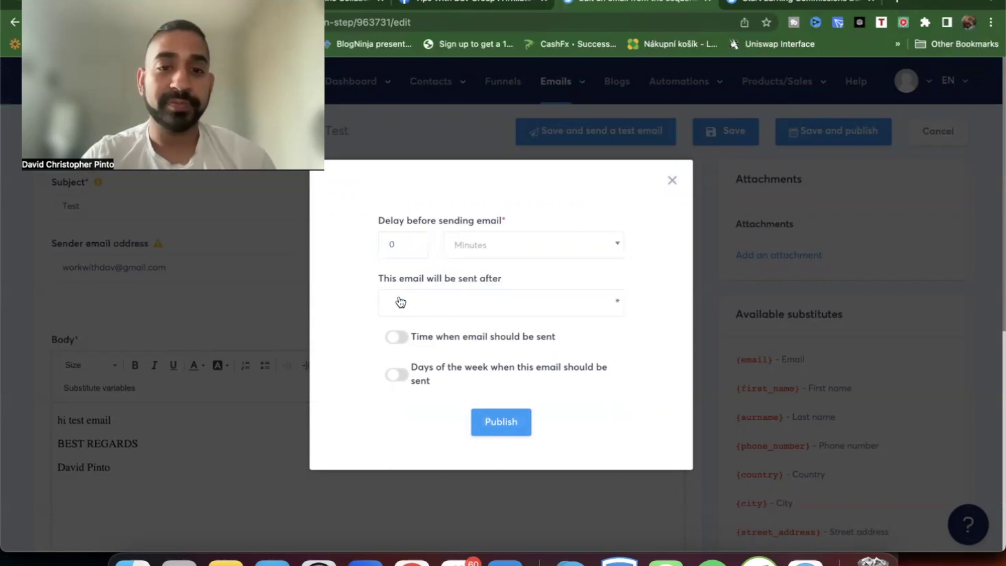
left_click(461, 307)
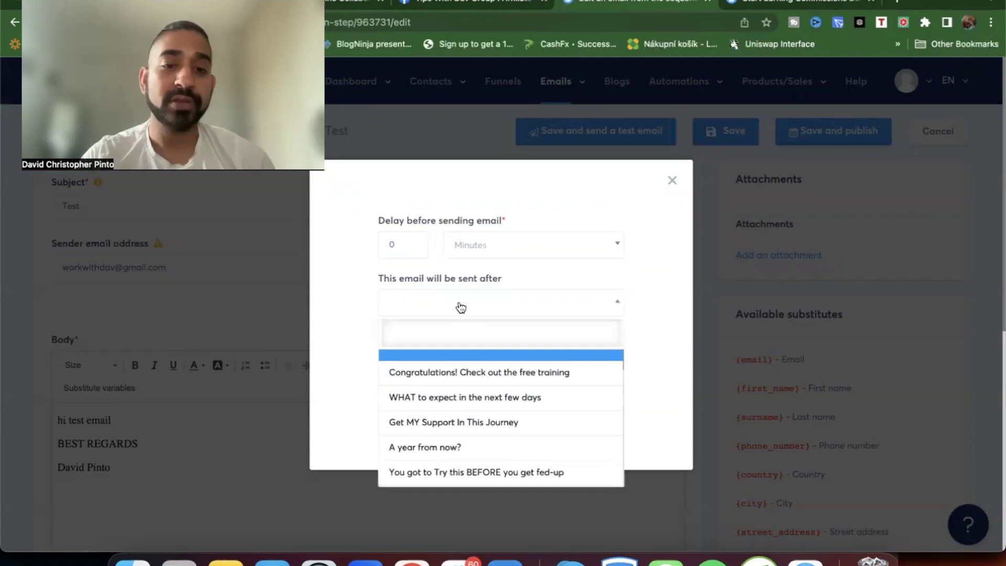
left_click(460, 372)
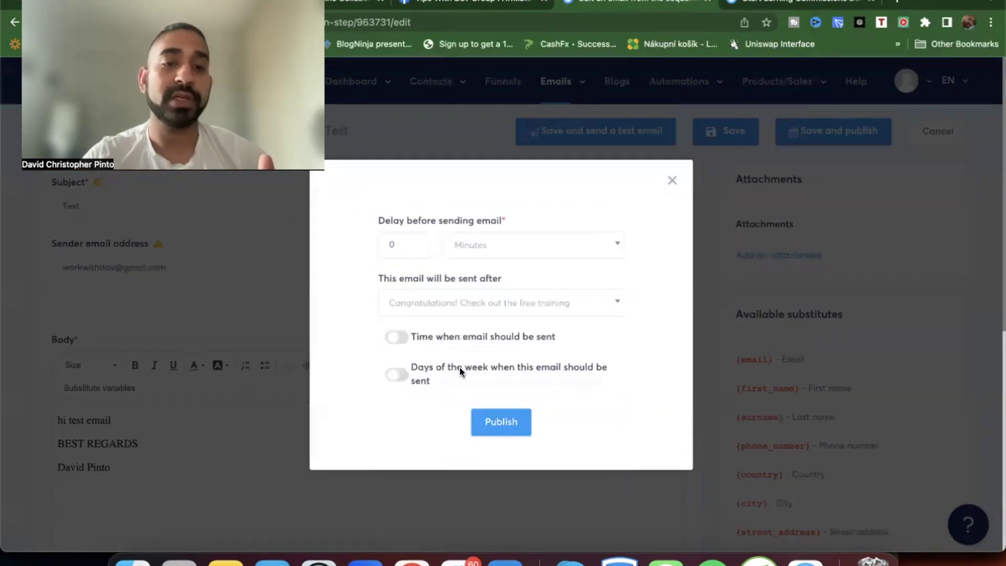
- Inspect the choices for the preceding email and the sending time, and close the publishing settings without publishing
left_click(428, 313)
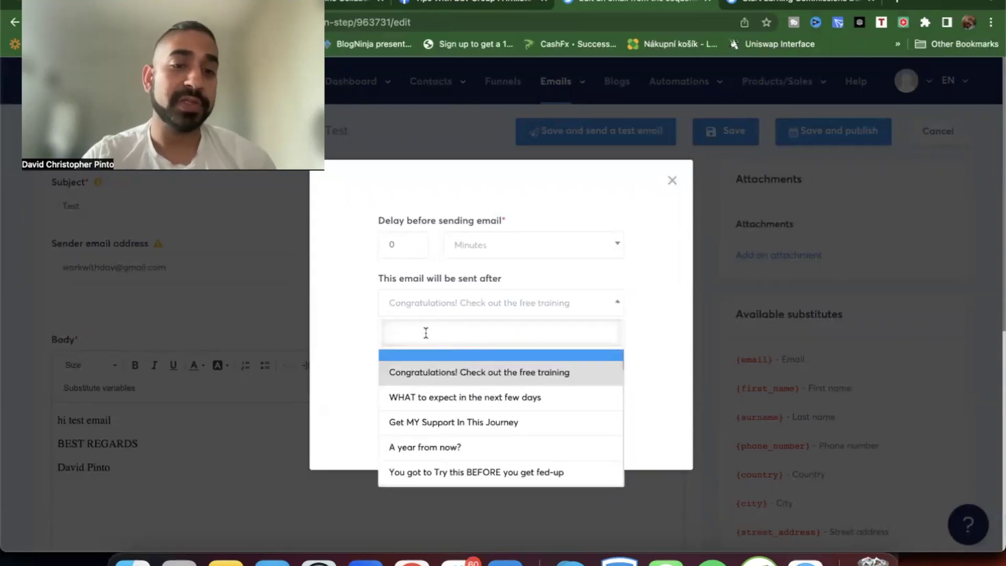
left_click(372, 310)
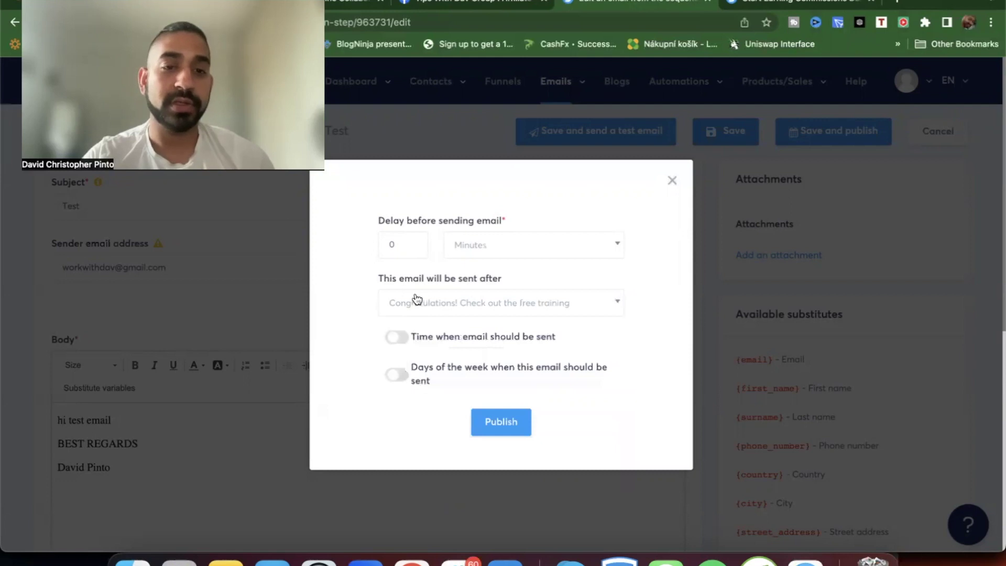
left_click(417, 302)
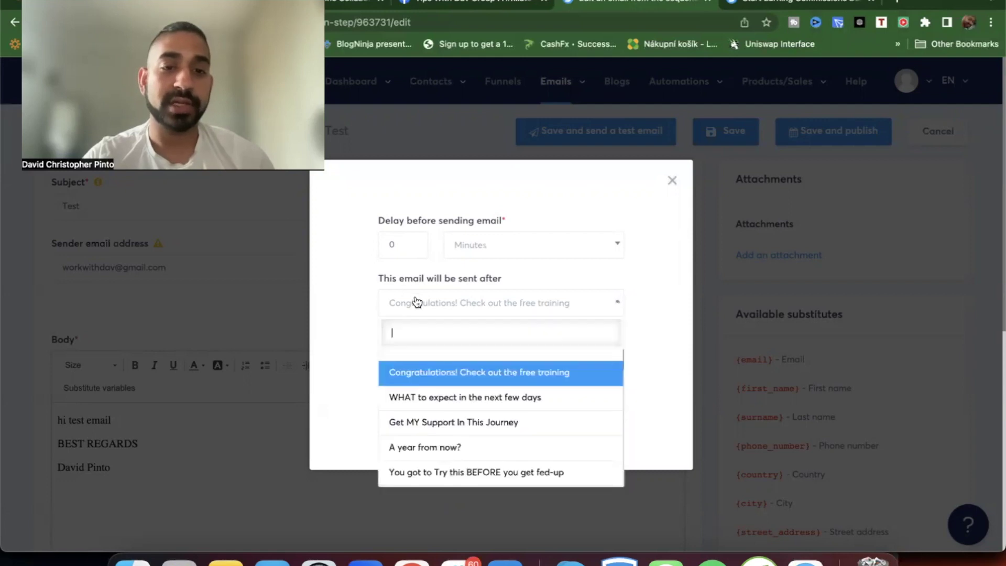
left_click(343, 313)
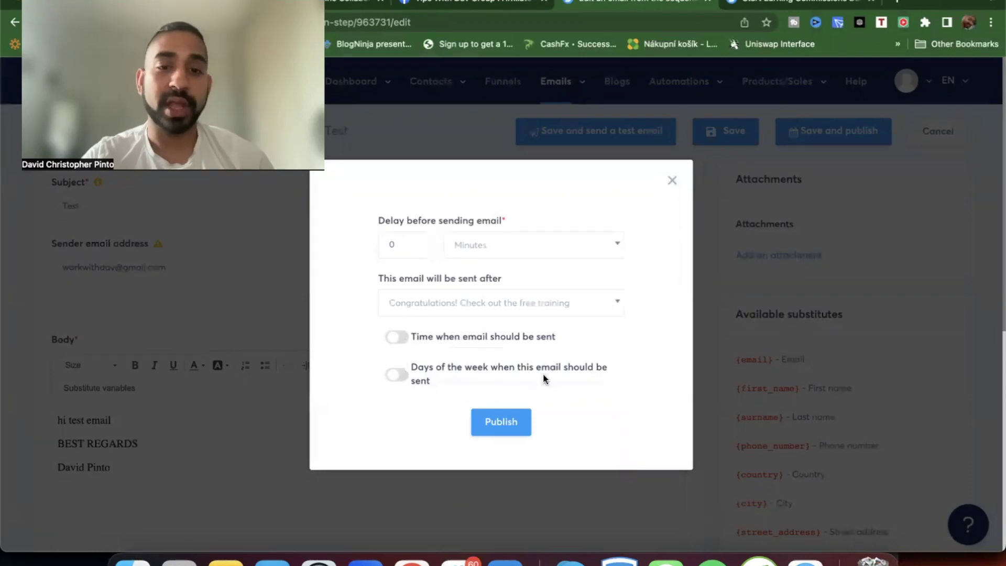
left_click(411, 338)
left_click(434, 373)
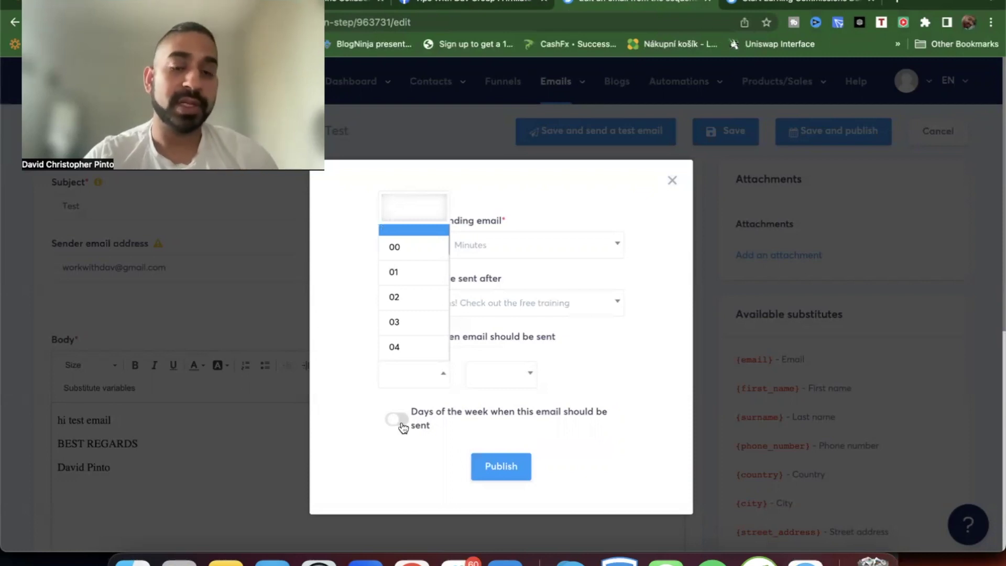
left_click(402, 480)
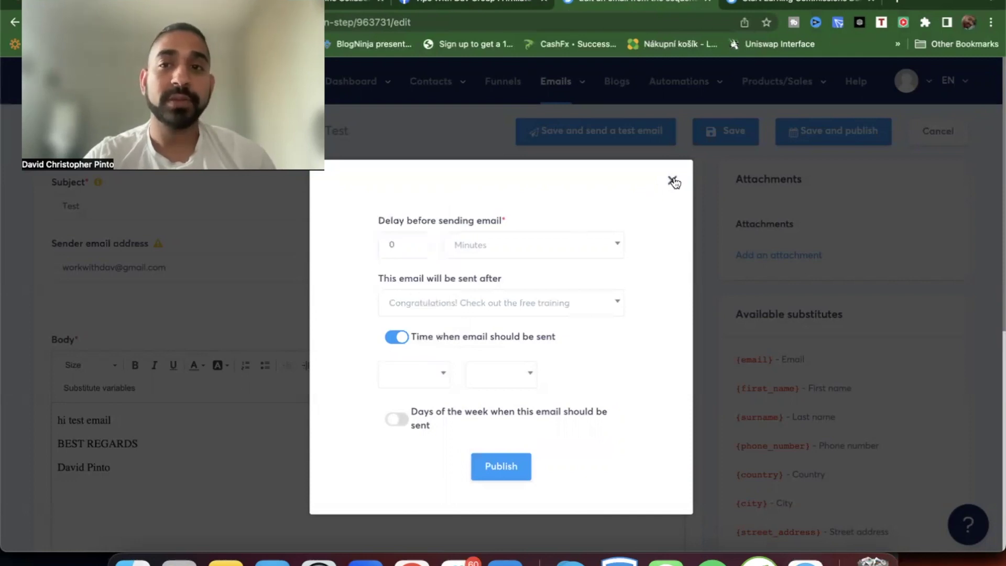
left_click(672, 181)
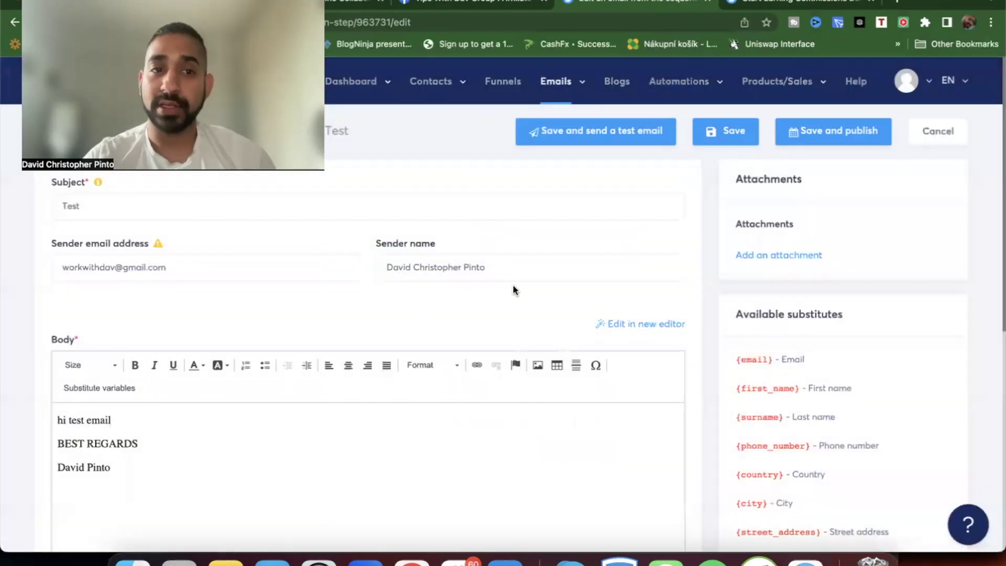
- Leave the email editor and remove the Test email from the Lead Magnet (Affiliate Marketing) campaign
left_click(939, 132)
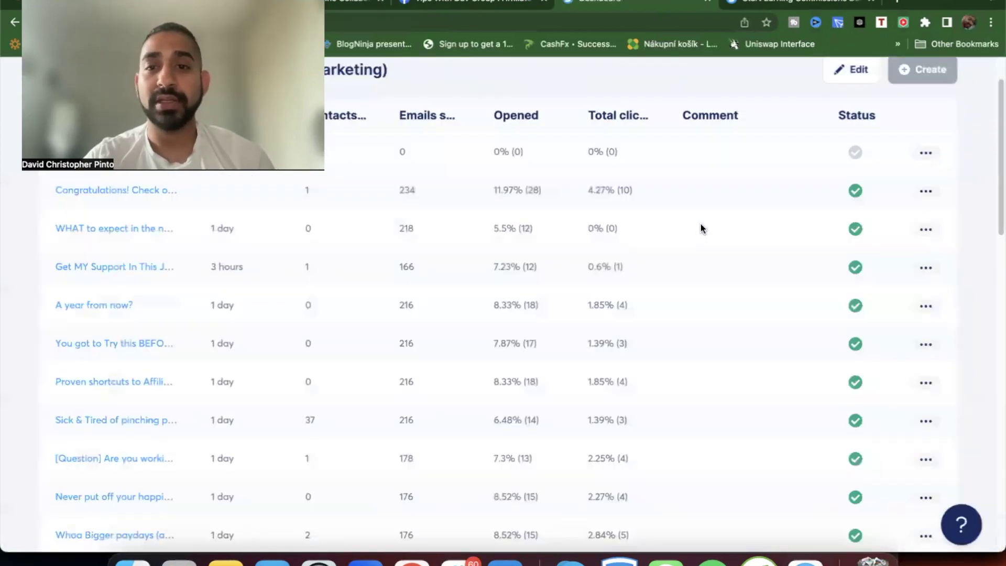
left_click(924, 153)
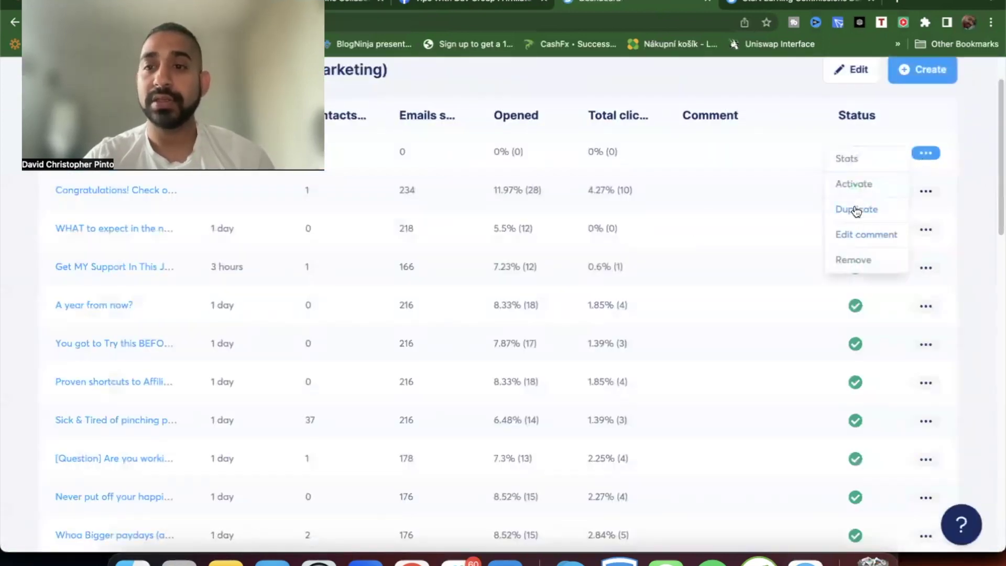
left_click(847, 262)
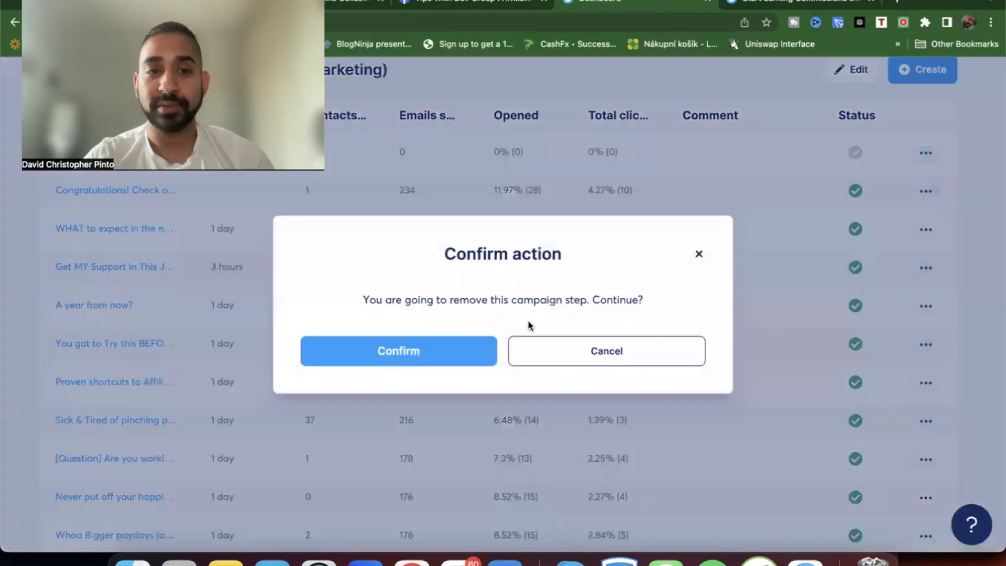
left_click(441, 349)
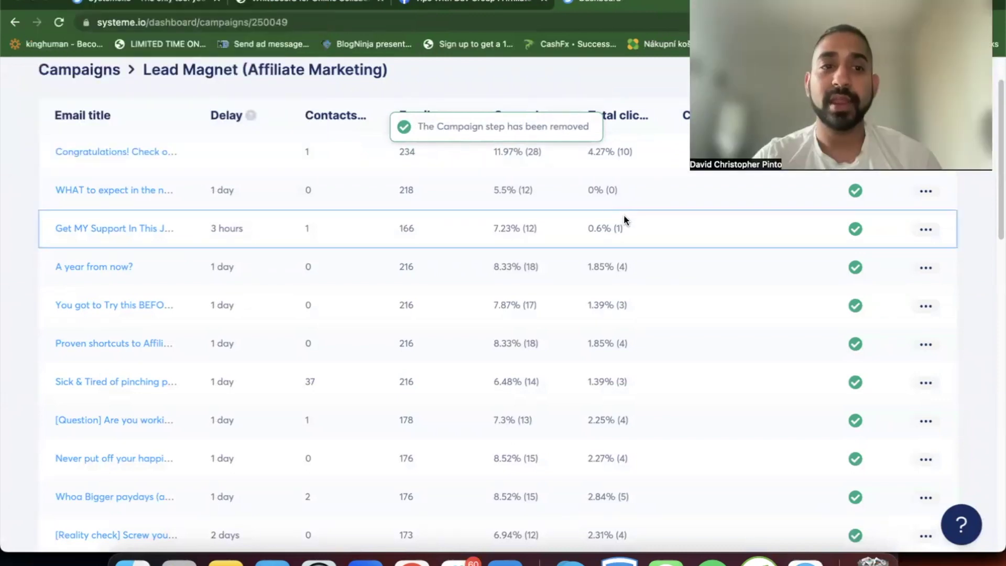
- Look through the campaign's email list and view the statistics of the "Congratulations! Check out the free training" email
scroll(186, 381, "down", 20)
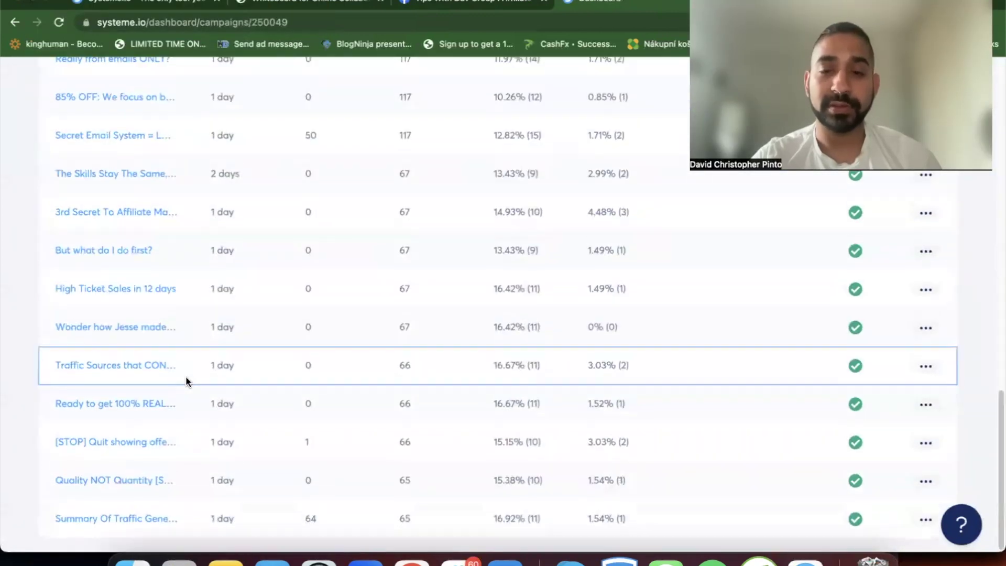
scroll(187, 381, "up", 20)
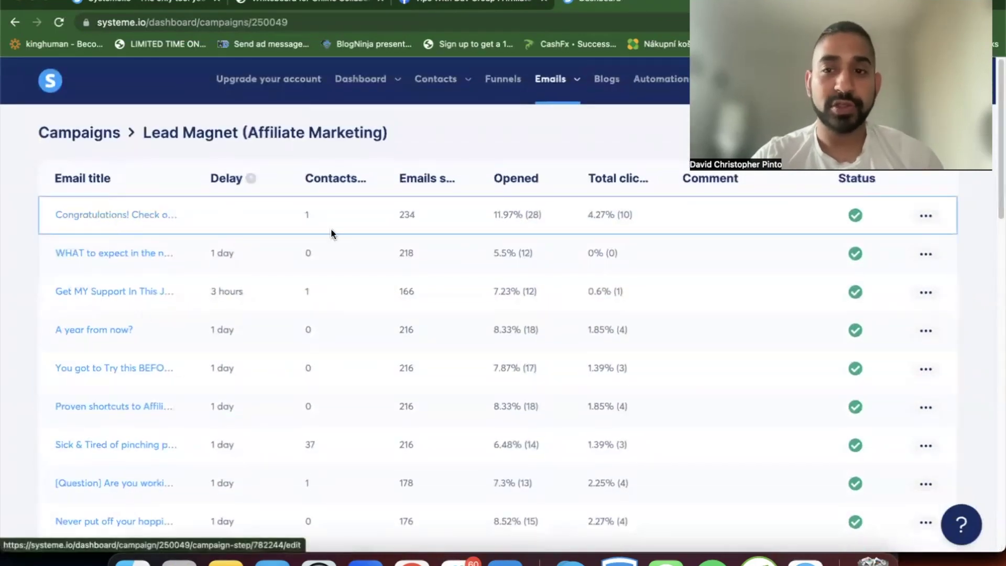
left_click(925, 216)
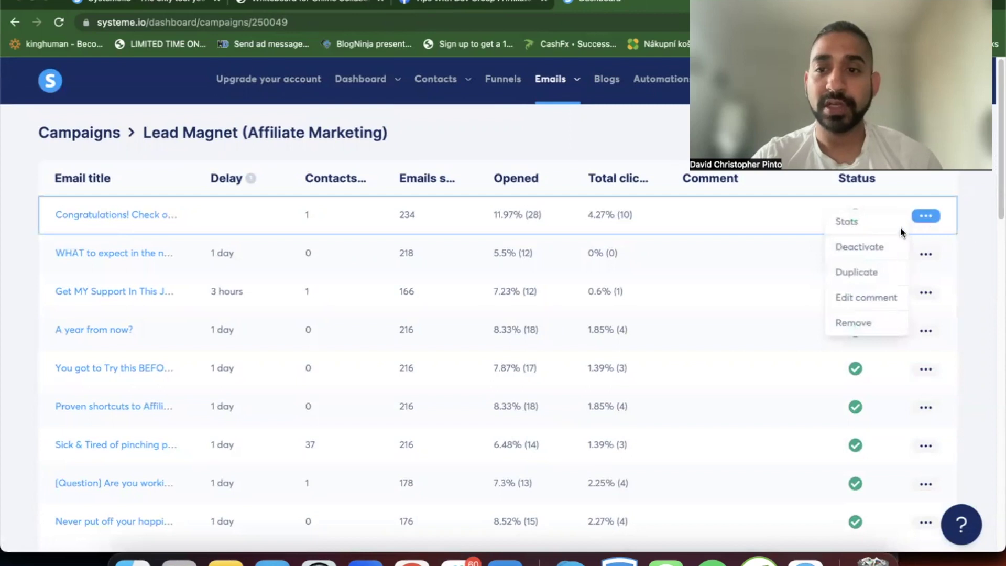
left_click(467, 262)
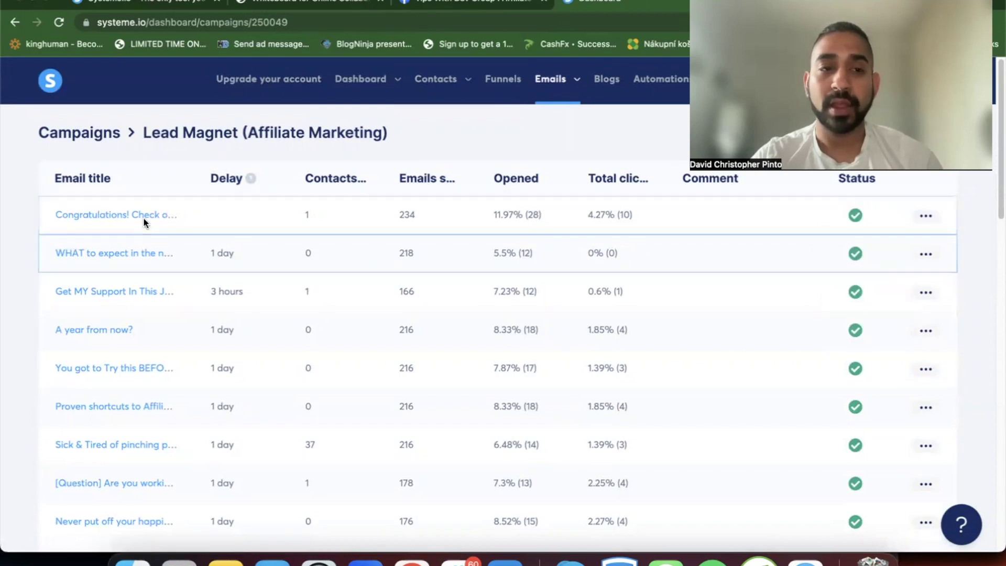
left_click(927, 216)
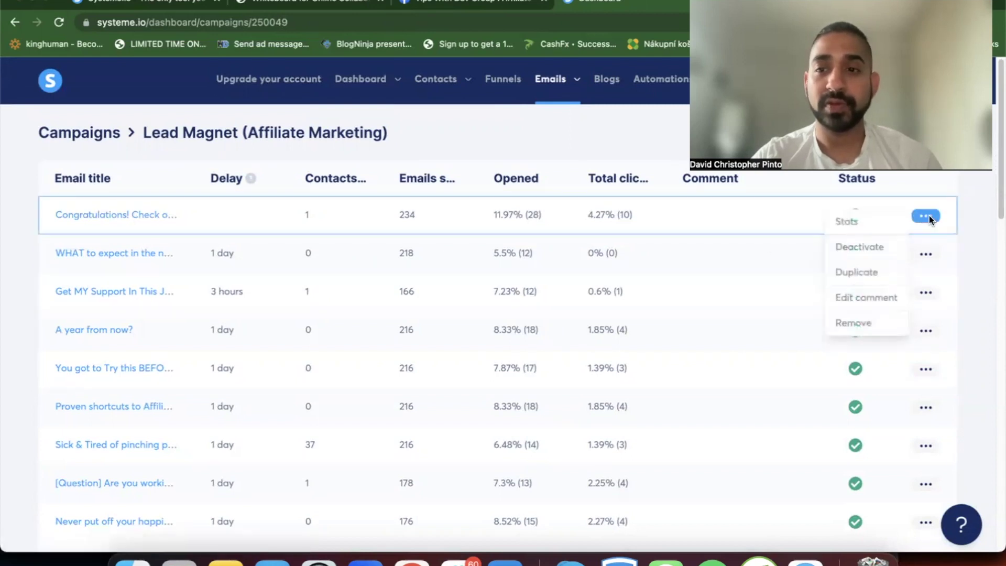
left_click(869, 226)
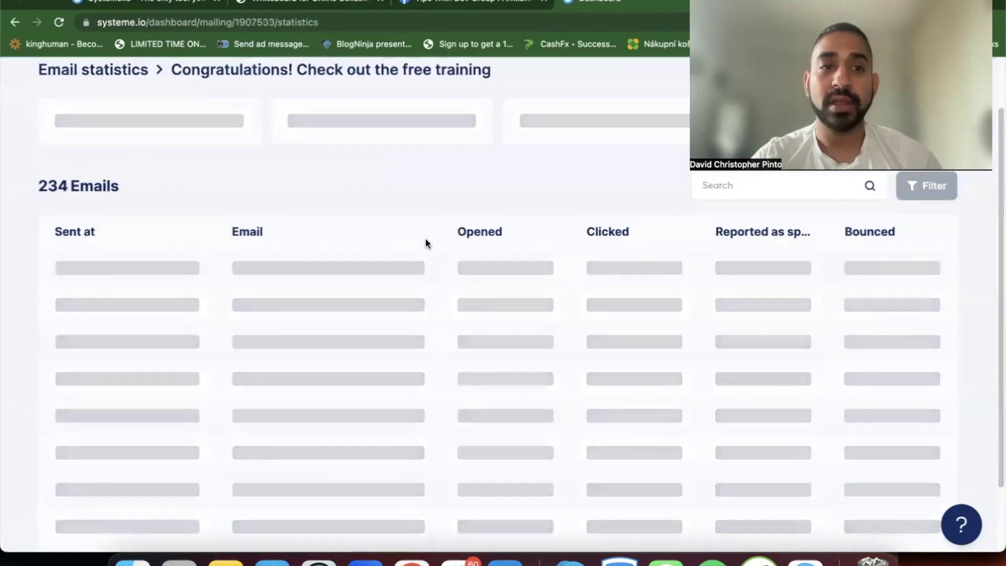
scroll(569, 266, "up", 2)
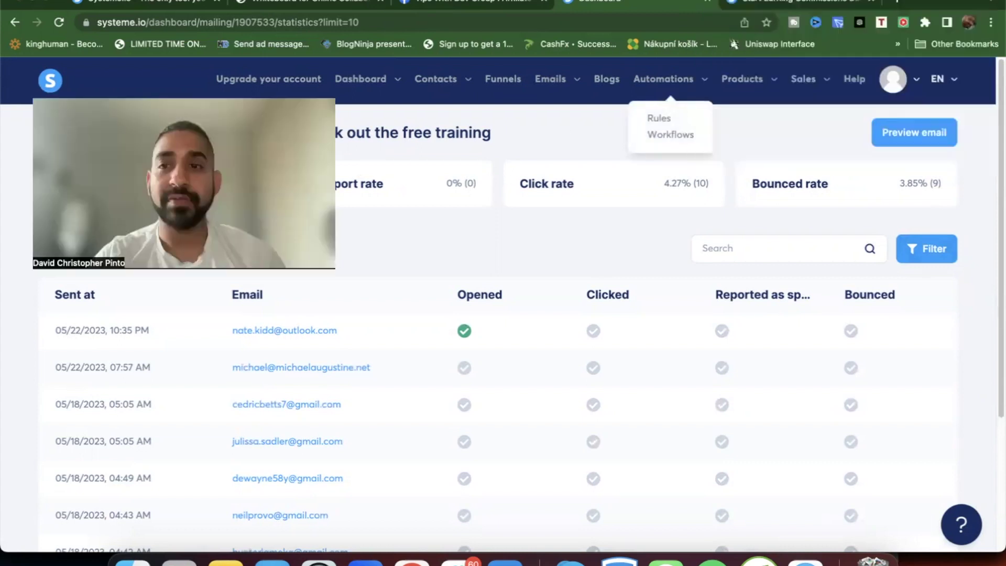
- Preview the "Congratulations! Check out the free training" email, follow its free training link, and close the preview
left_click(928, 141)
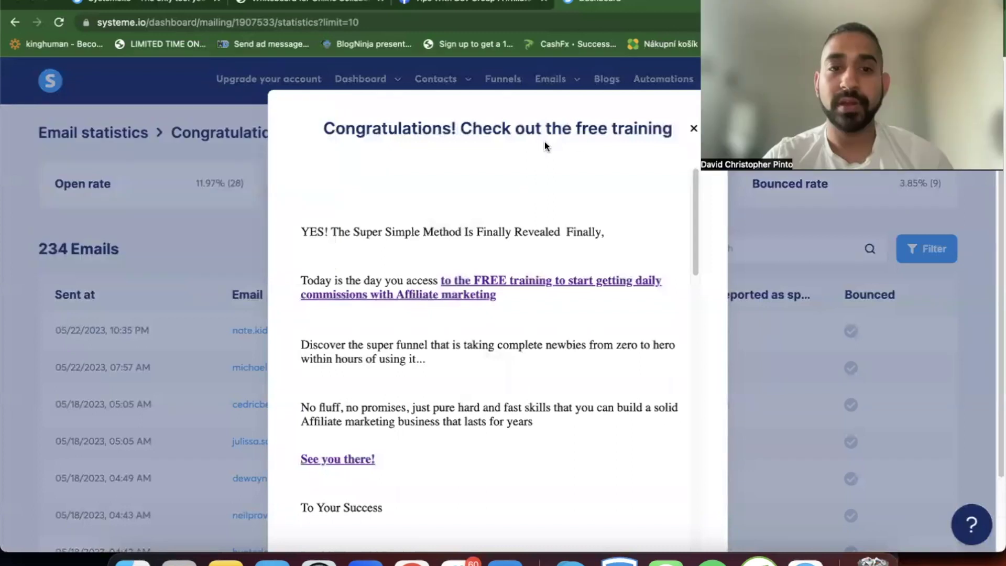
scroll(440, 326, "down", 3)
scroll(440, 325, "up", 3)
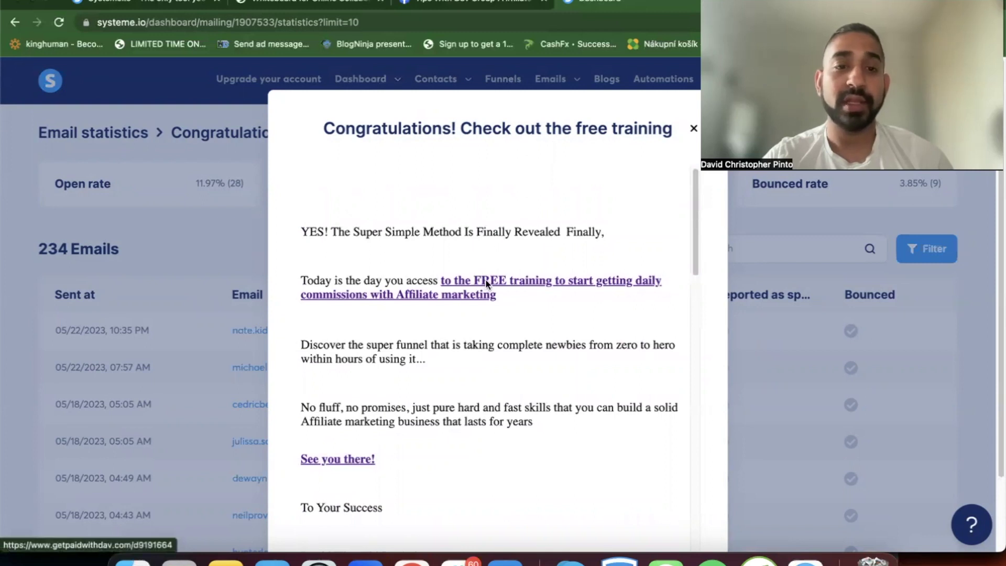
left_click(477, 296)
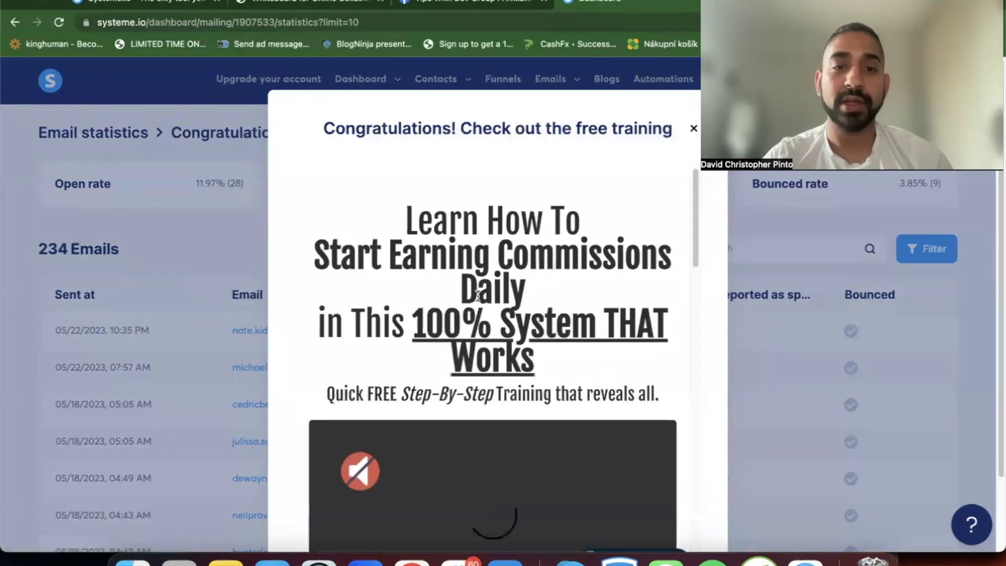
left_click(694, 130)
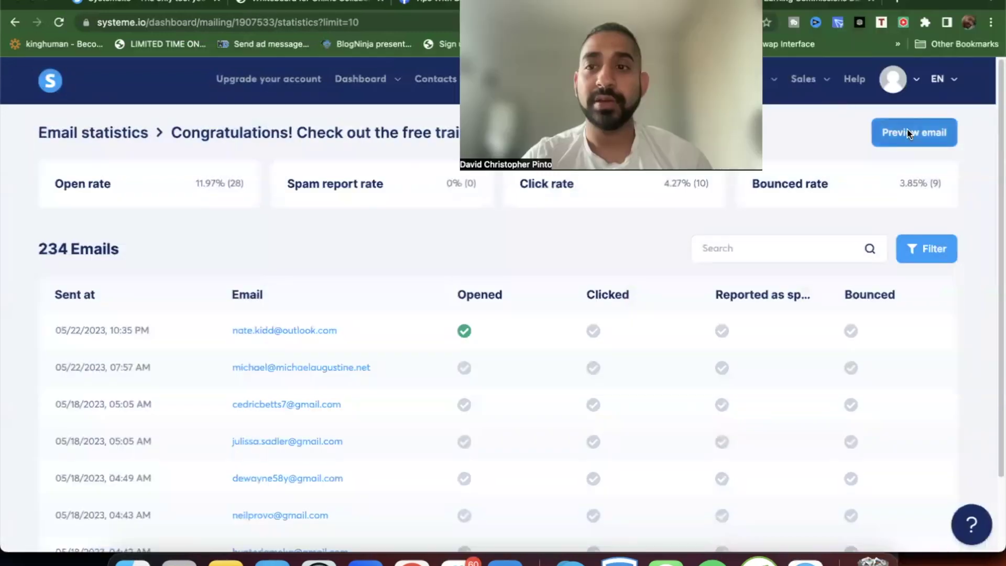
- Reopen the email preview, read the message through its sign-off and PS, and close it
left_click(909, 133)
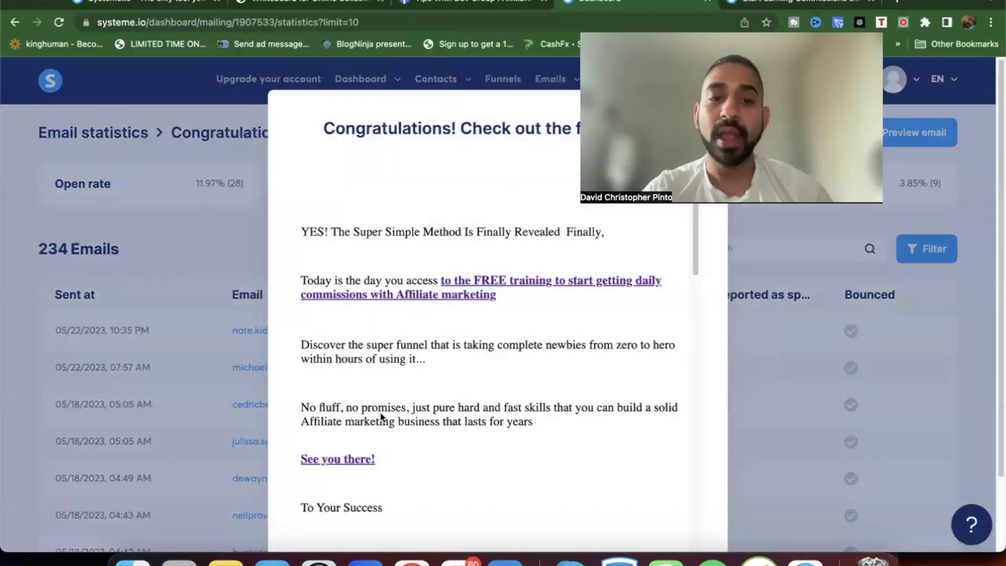
scroll(381, 417, "down", 5)
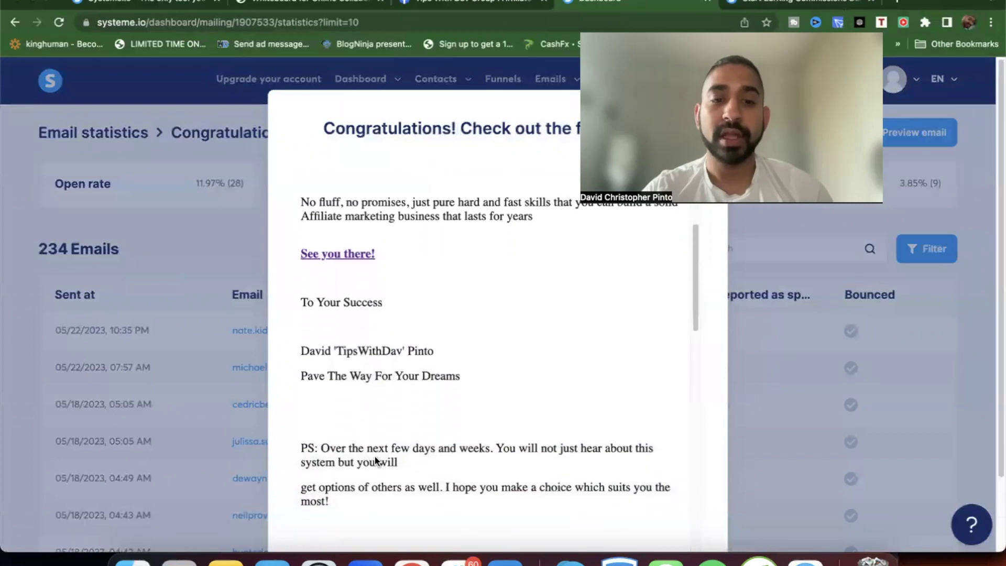
scroll(375, 457, "down", 4)
scroll(375, 457, "up", 7)
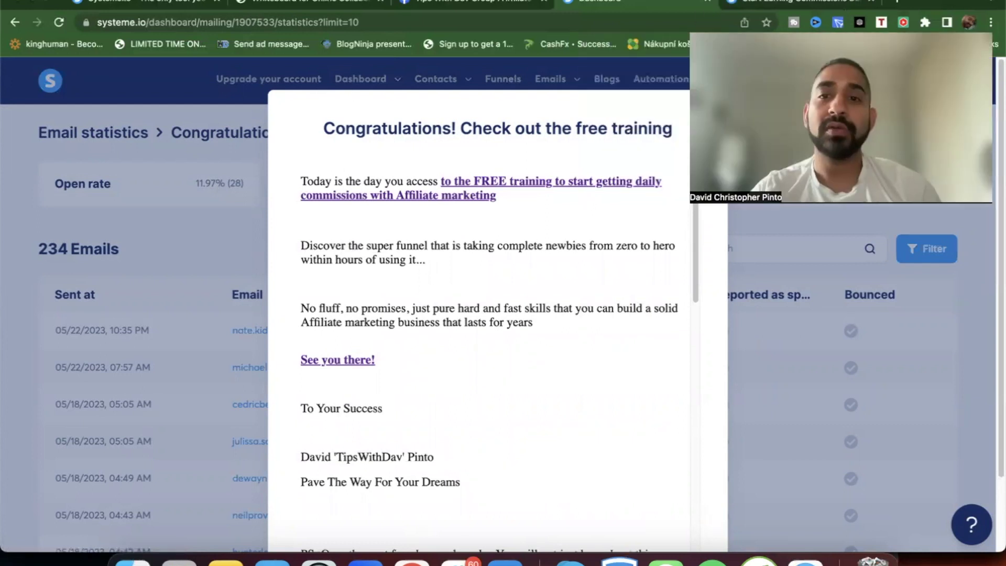
key("Escape")
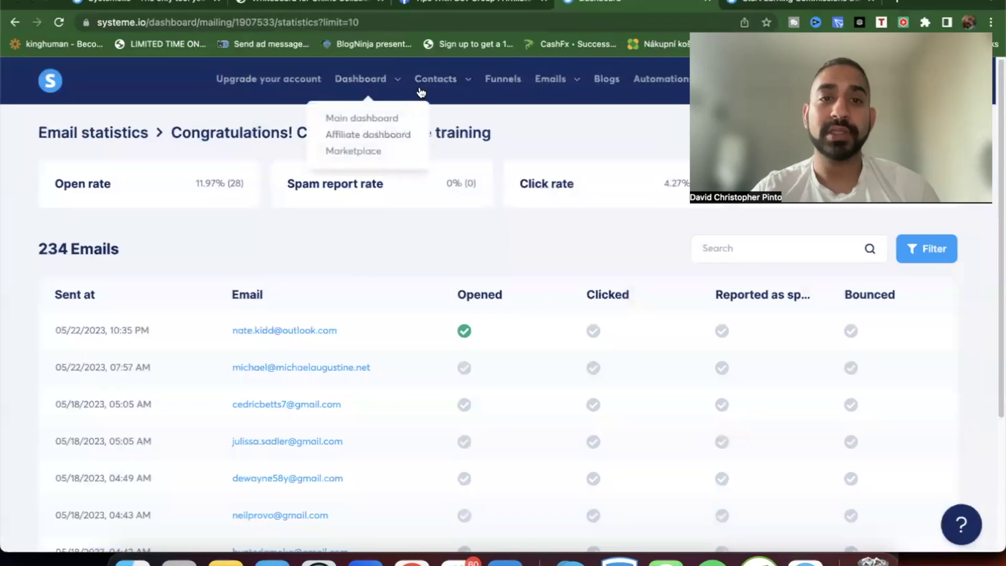
- Open the "Congratulations! Check out the free training" email from the Lead Magnet (Affiliate Marketing) campaign for editing and examine its body
mouse_move(549, 91)
left_click(552, 136)
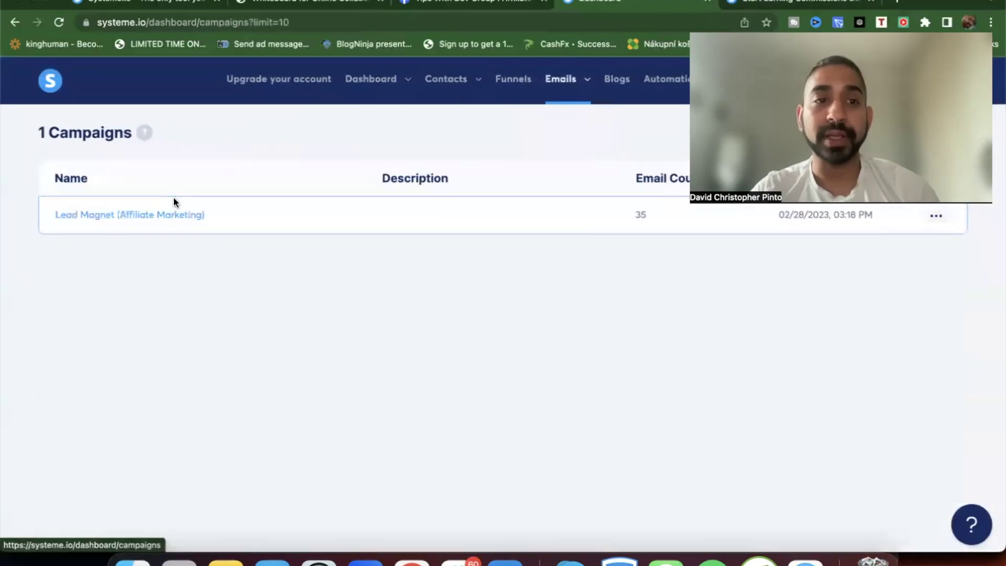
left_click(144, 215)
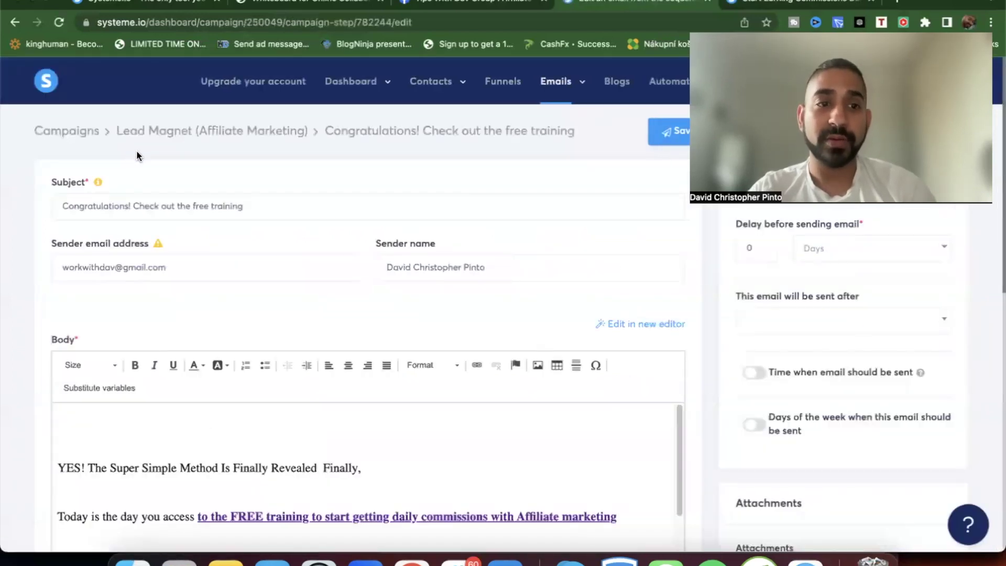
scroll(250, 299, "down", 2)
scroll(250, 301, "down", 1)
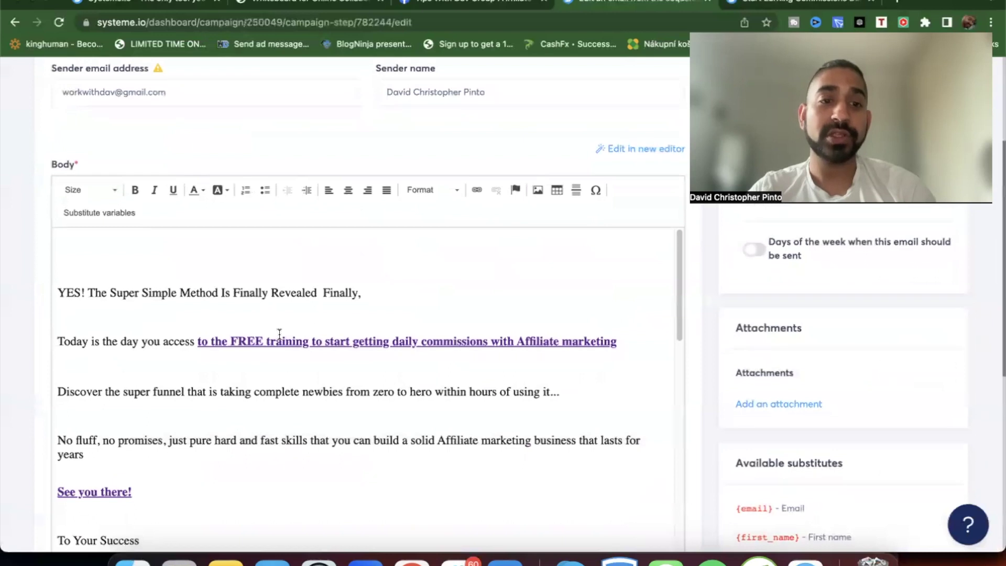
- Inspect the URL behind the free training link in the email body and close the link settings
double_click(279, 337)
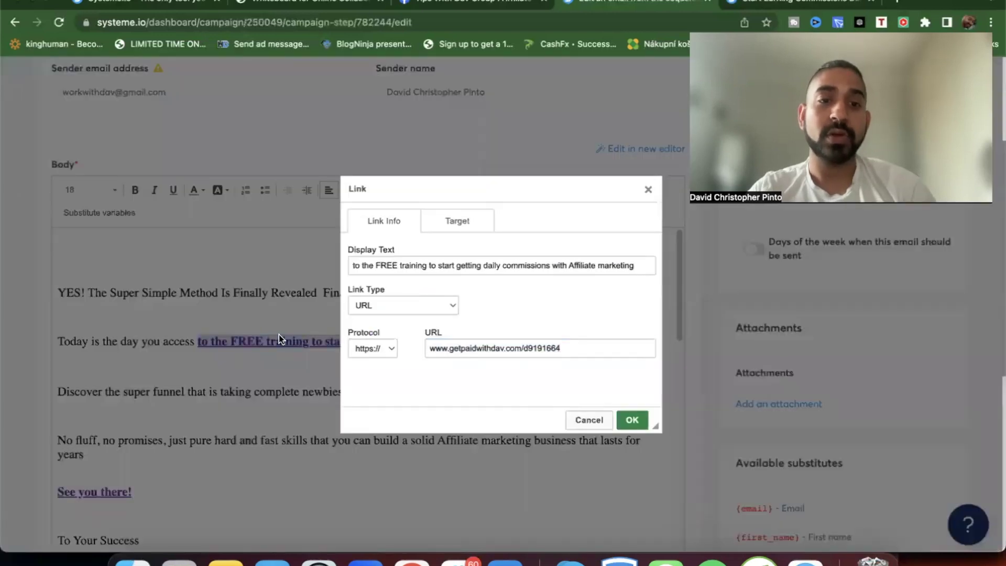
left_click(648, 191)
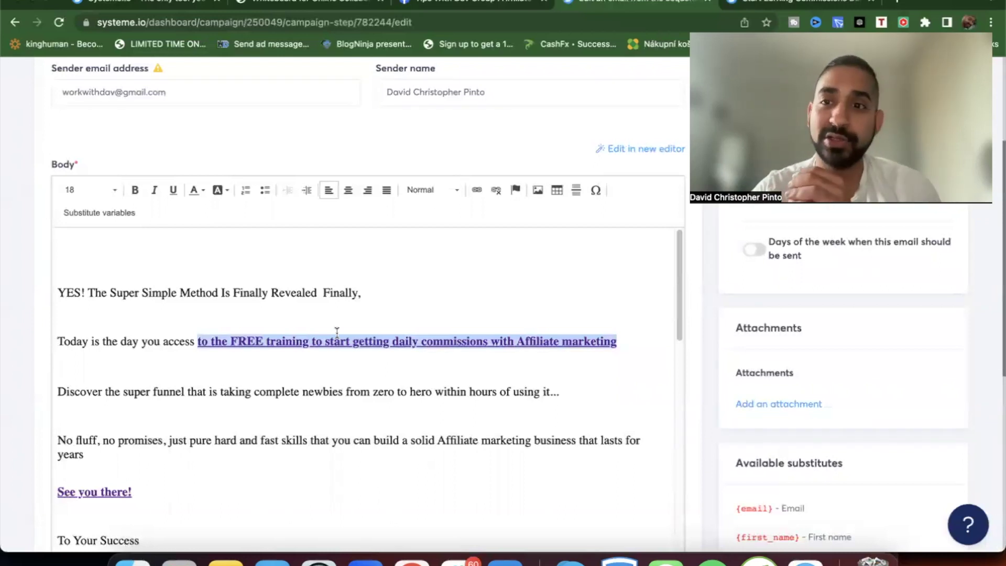
- Add the greeting "Hi Folks," above the opening line of the email body and set its font size to 18
left_click(131, 259)
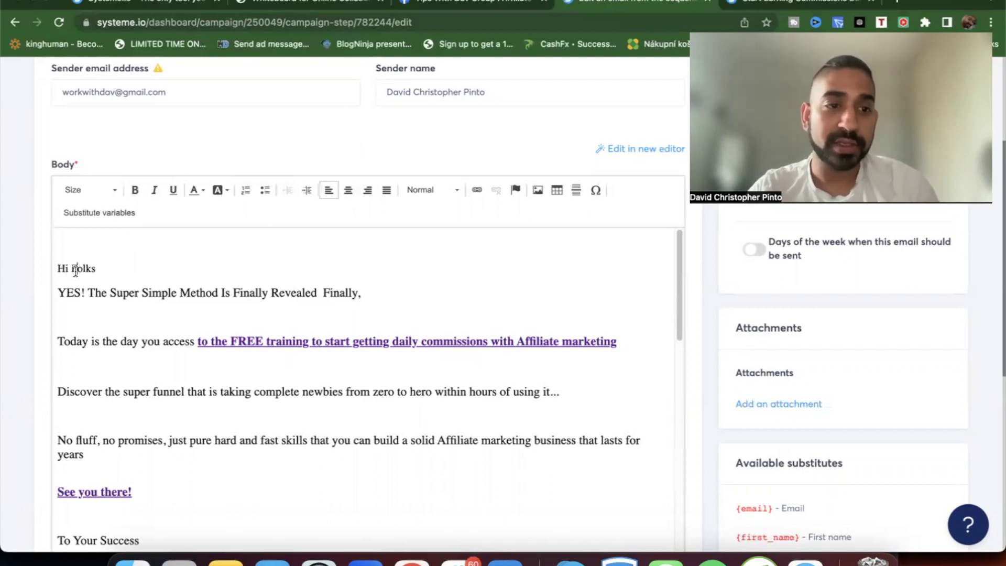
left_click(81, 293)
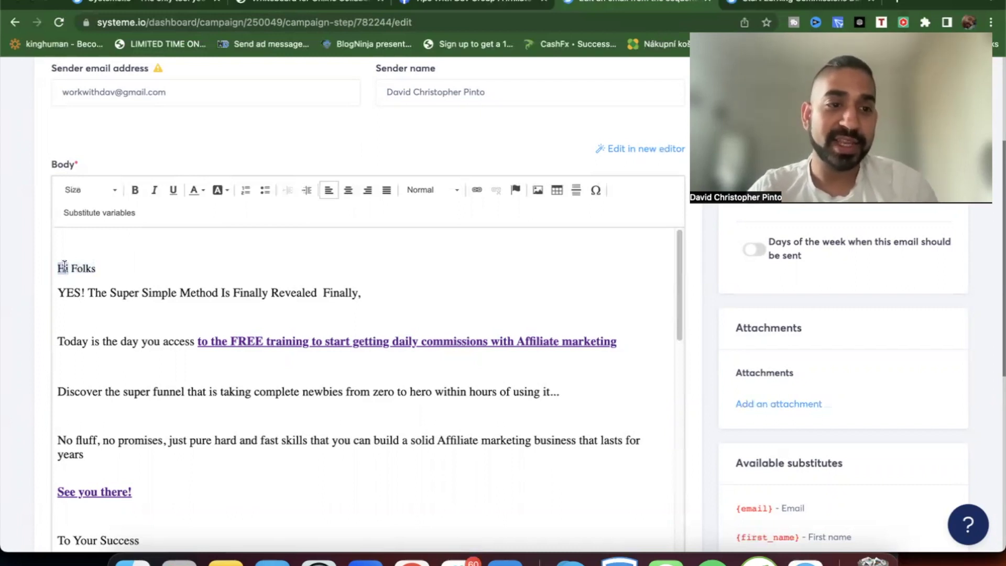
left_click(99, 189)
left_click(73, 328)
- Read through the email body, including the sign-off, PS lines and unsubscribe note, and return to the greeting
scroll(215, 298, "down", 10)
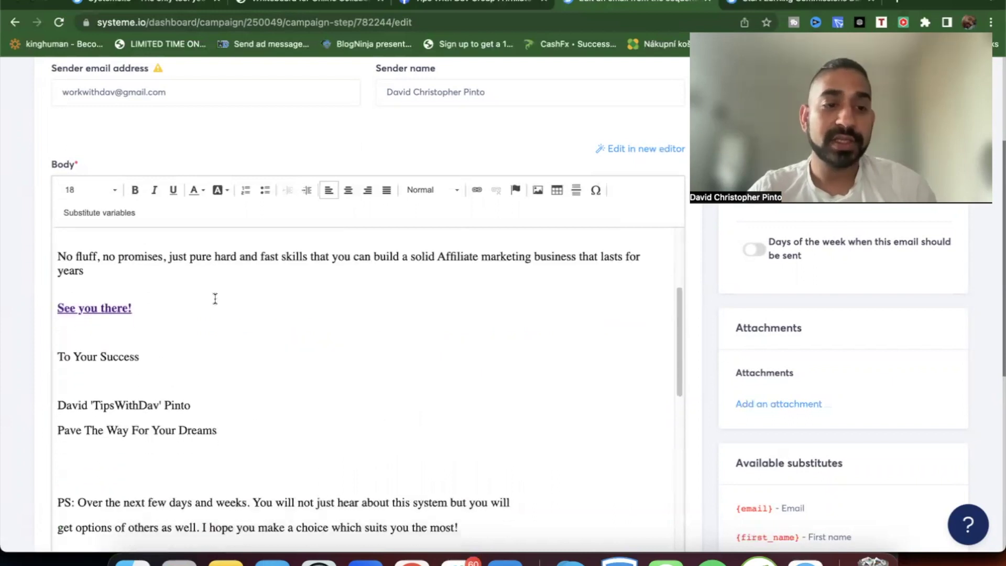
scroll(215, 296, "down", 2)
scroll(157, 309, "up", 6)
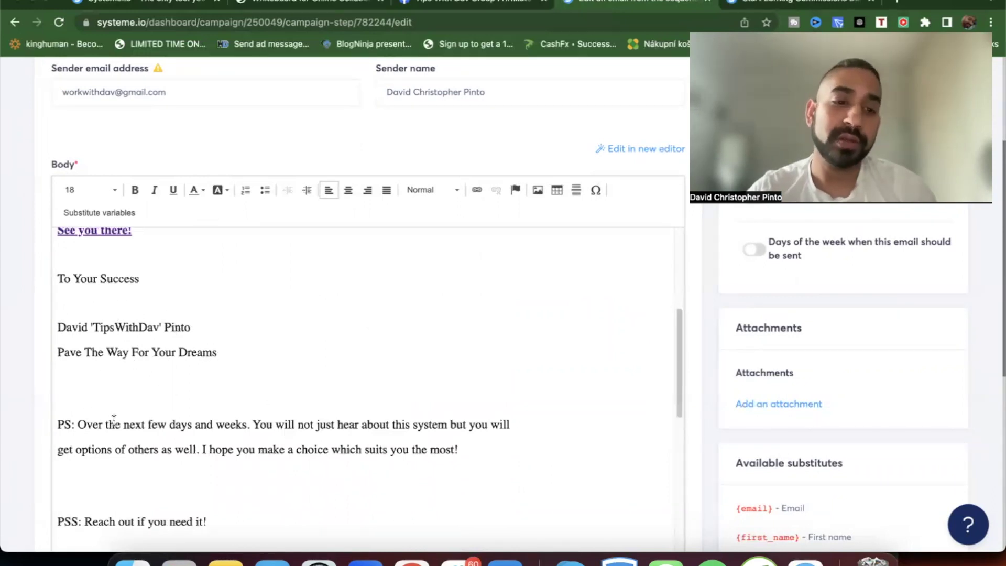
scroll(208, 417, "down", 1)
scroll(208, 417, "down", 10)
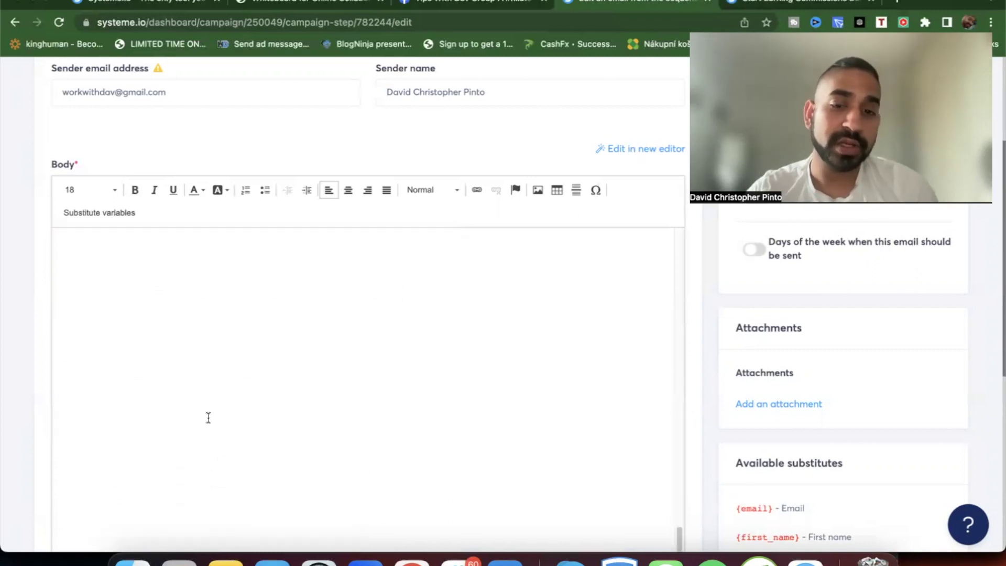
scroll(208, 416, "down", 5)
scroll(208, 416, "up", 15)
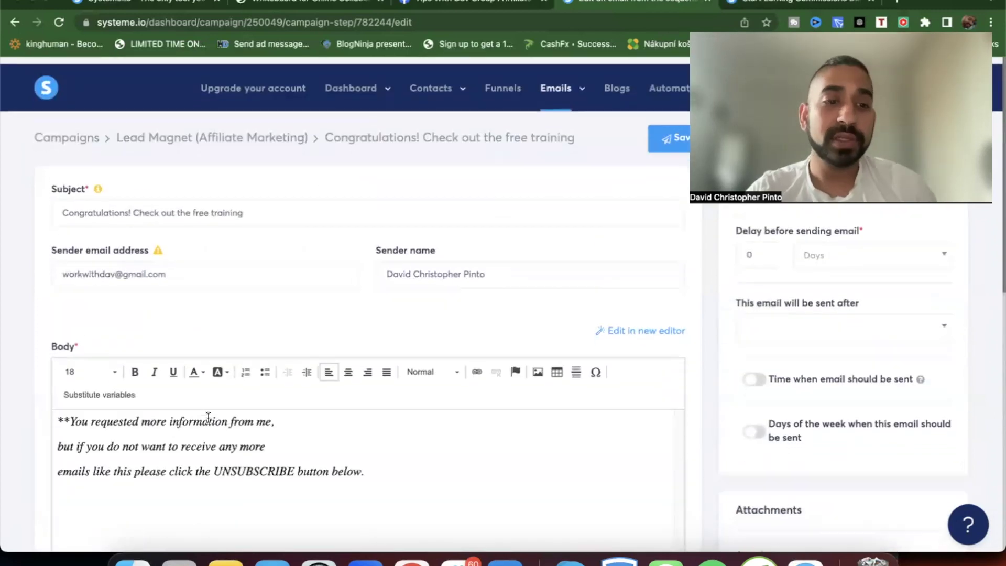
scroll(208, 417, "down", 10)
scroll(208, 416, "up", 10)
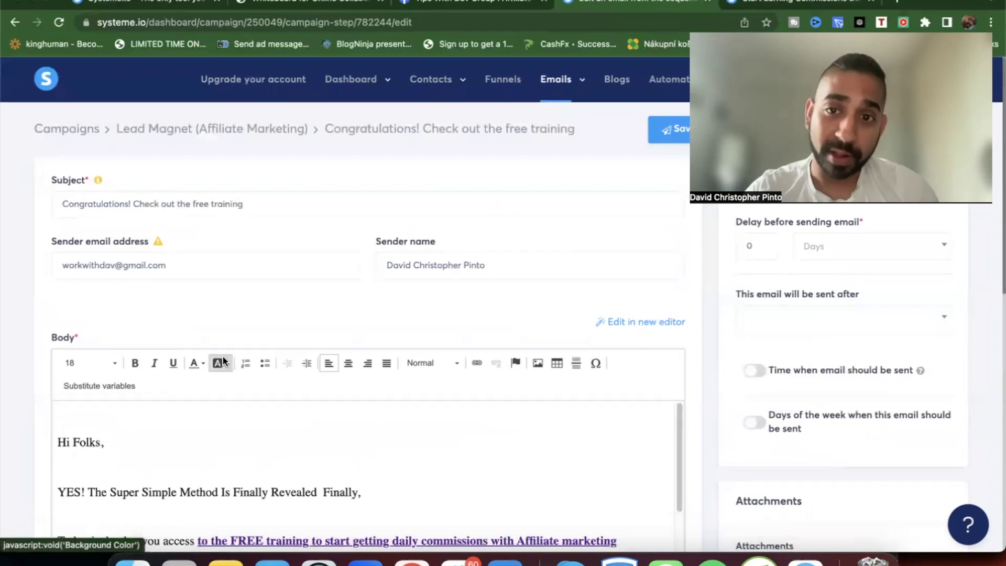
scroll(222, 356, "down", 4)
scroll(223, 356, "down", 1)
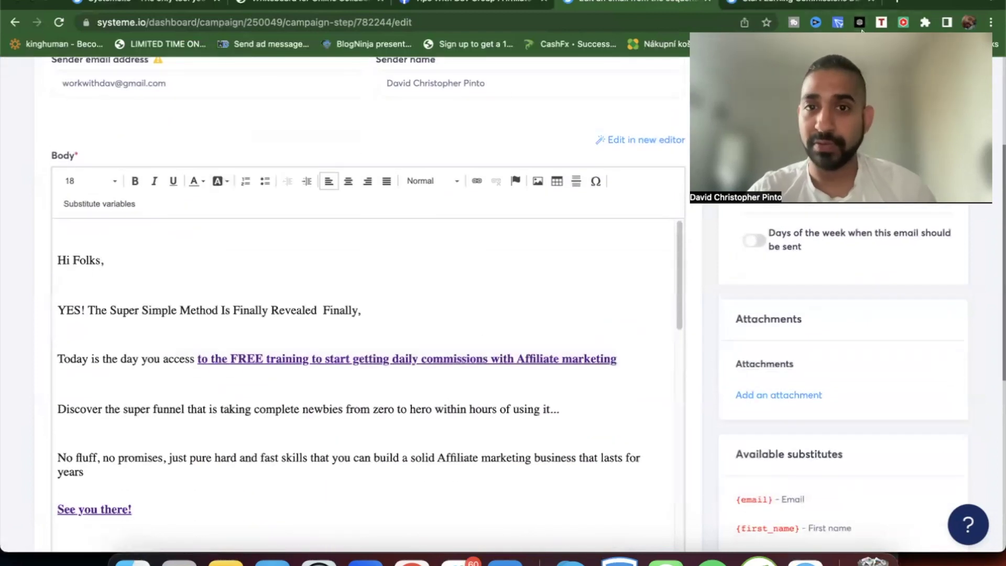
- Save the "Congratulations! Check out the free training" email and view the campaign's email list
scroll(850, 288, "up", 5)
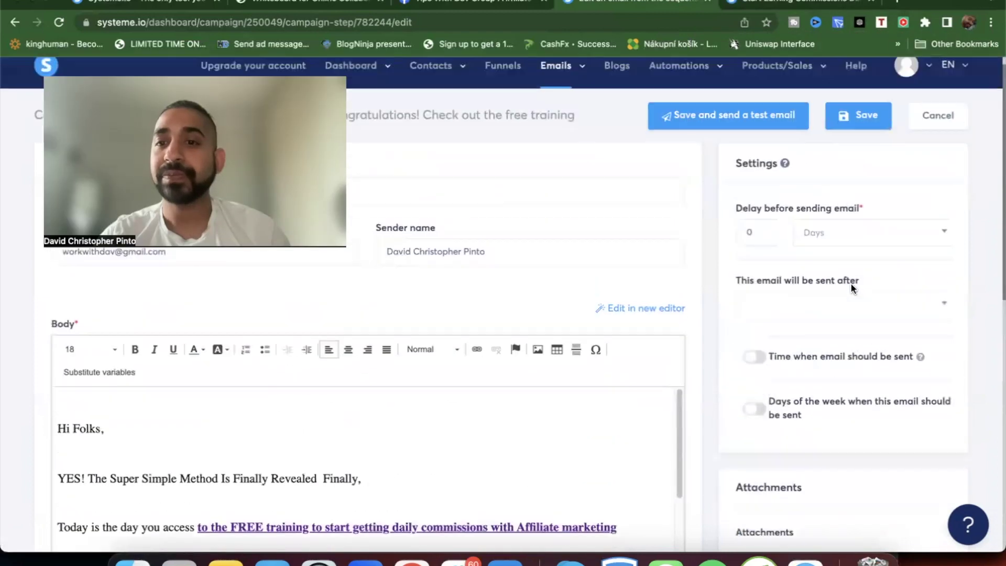
left_click(855, 136)
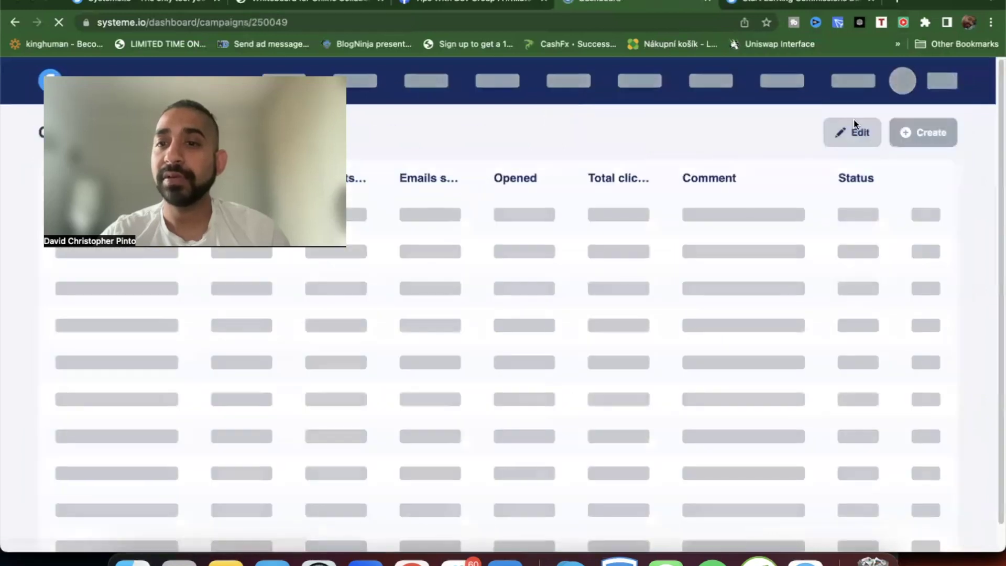
scroll(593, 147, "down", 1)
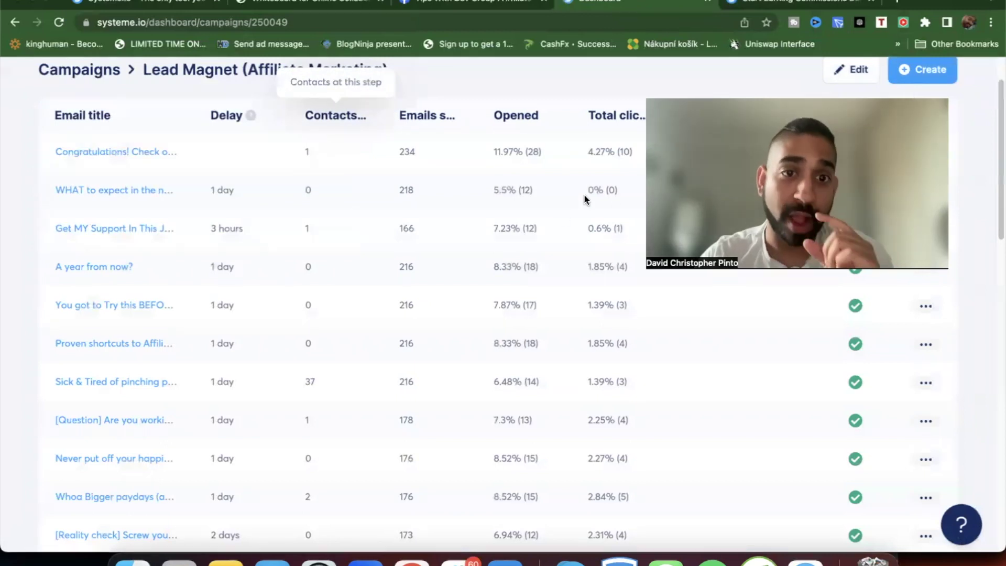
scroll(496, 201, "up", 2)
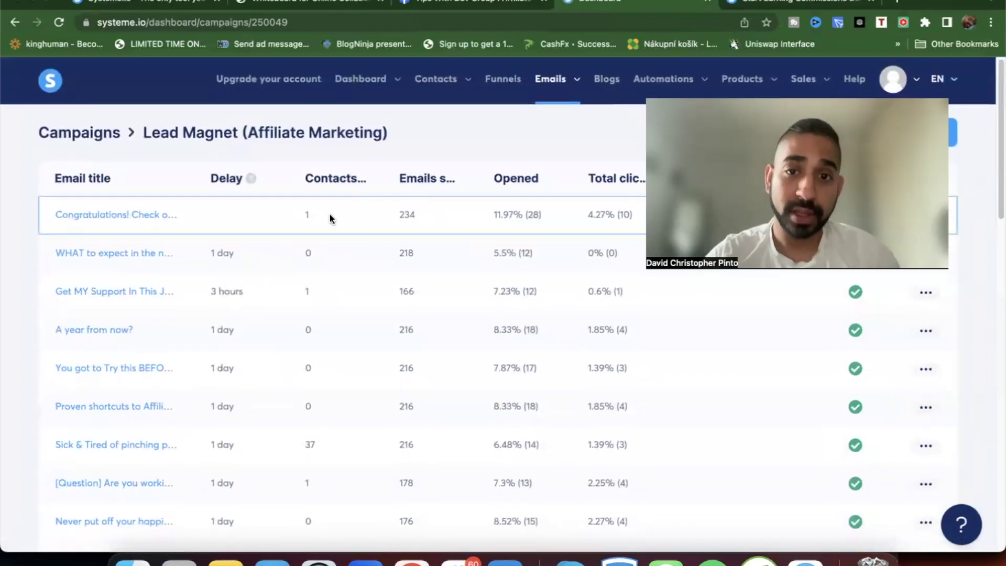
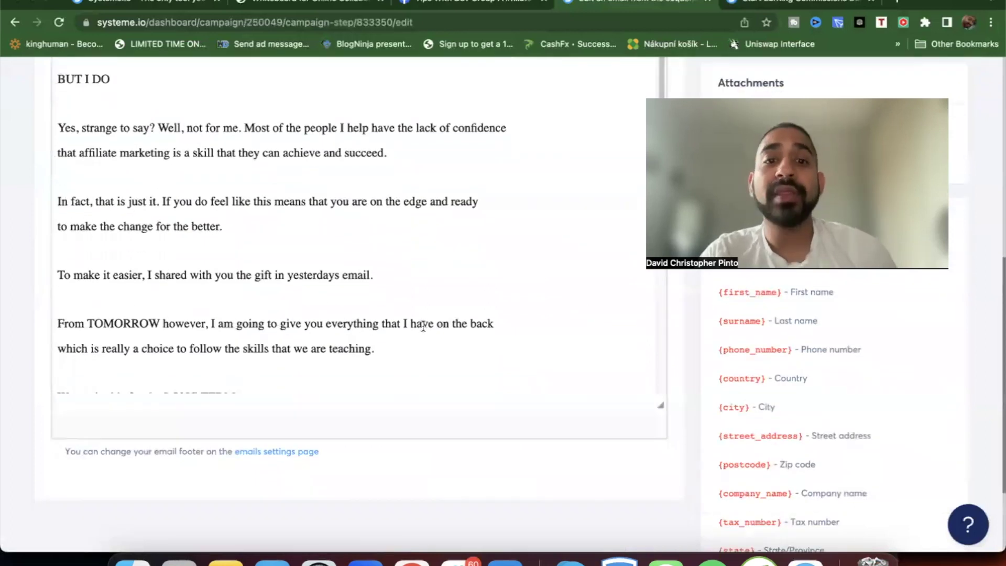
- Complete the phrase "on the back" with "end" in the "[LAST CHANCE] Copy the same process I use daily" email and save it
scroll(434, 290, "down", 7)
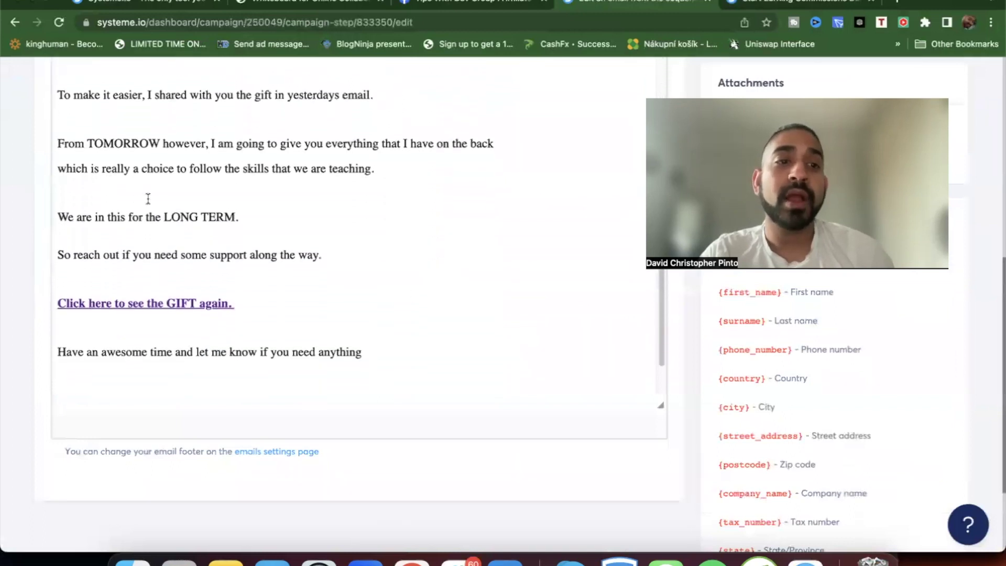
left_click(500, 145)
type("en")
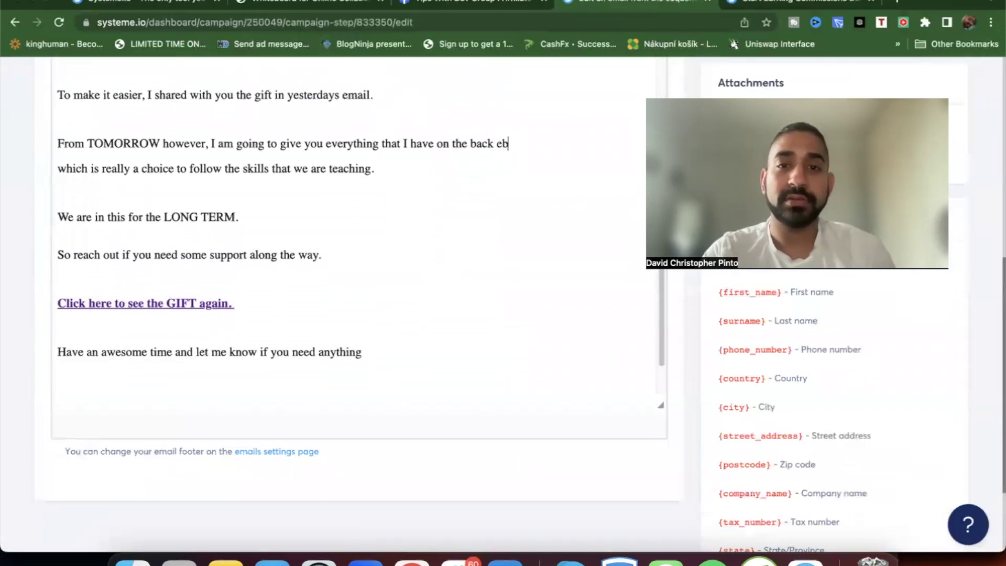
type("d")
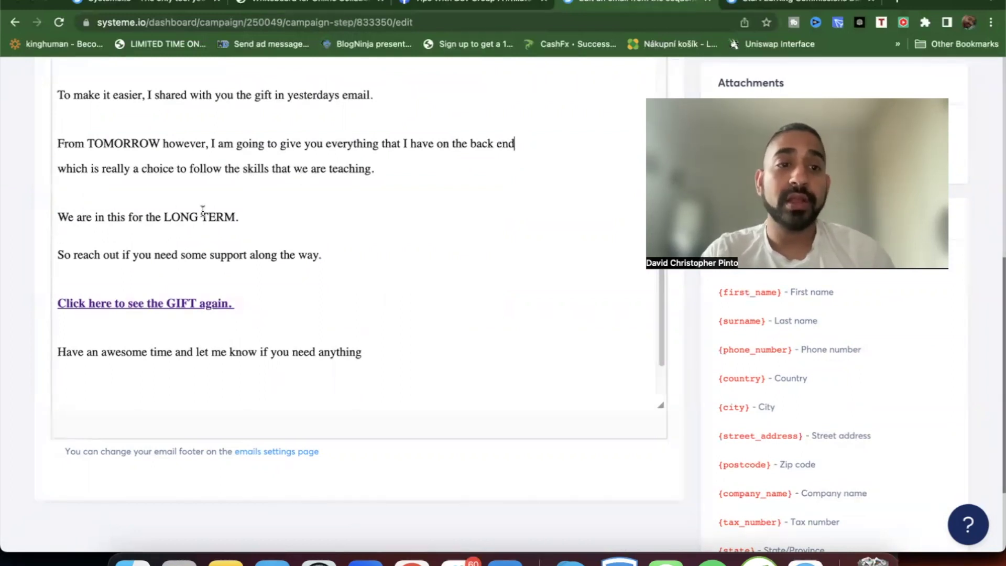
scroll(249, 312, "down", 1)
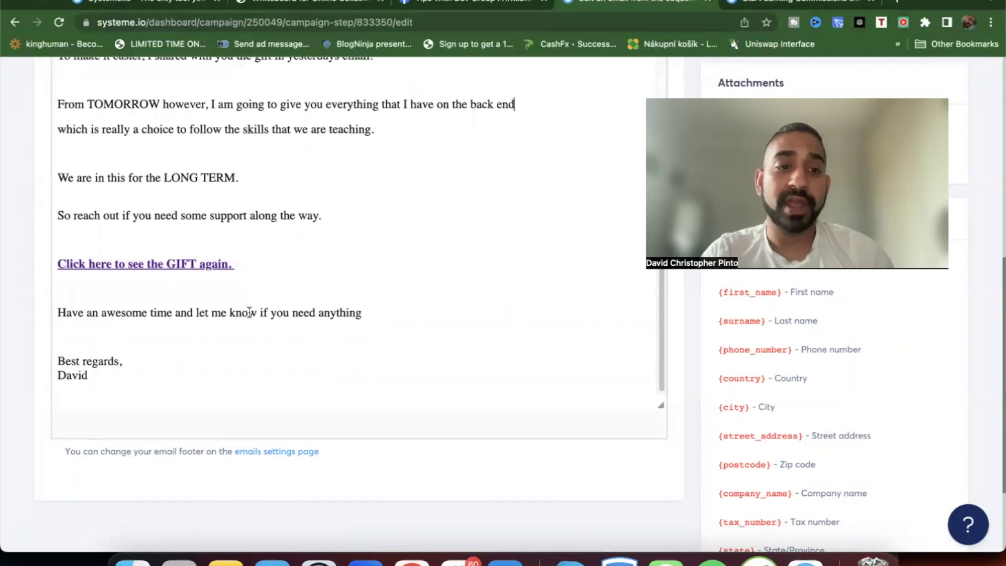
scroll(432, 287, "up", 5)
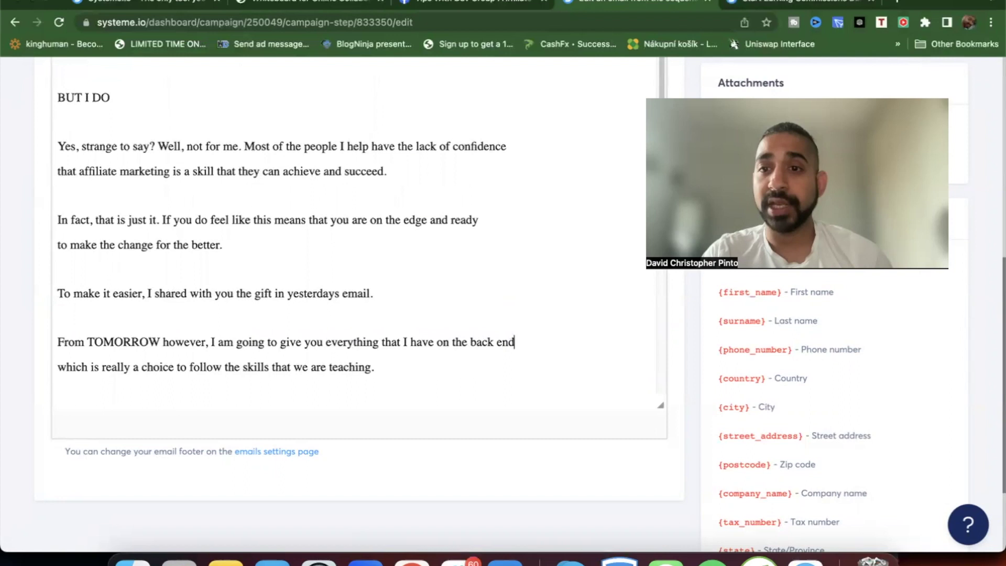
scroll(876, 106, "up", 10)
left_click(859, 110)
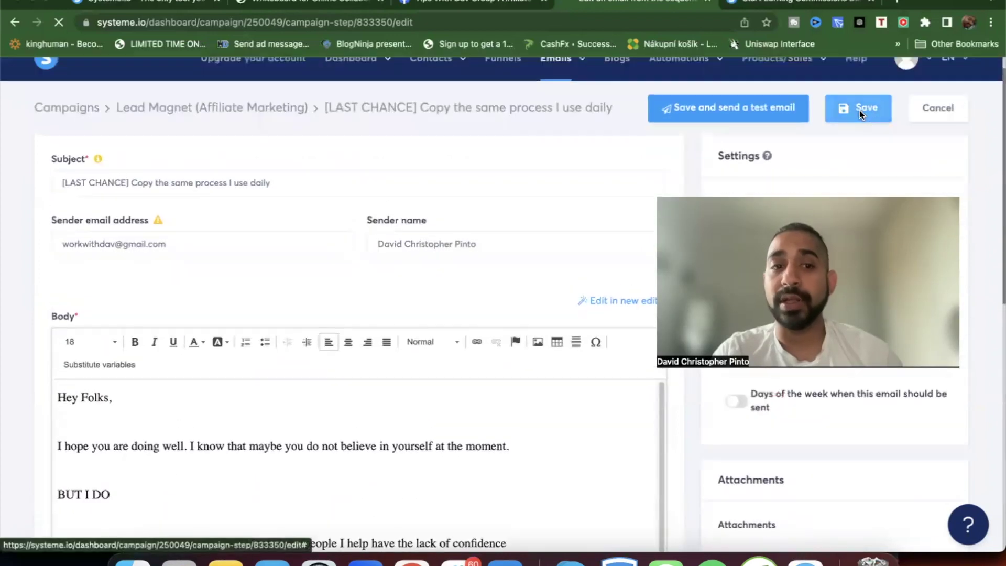
- Look through the Lead Magnet (Affiliate Marketing) campaign's emails down to the last one and return to the first
scroll(157, 348, "down", 6)
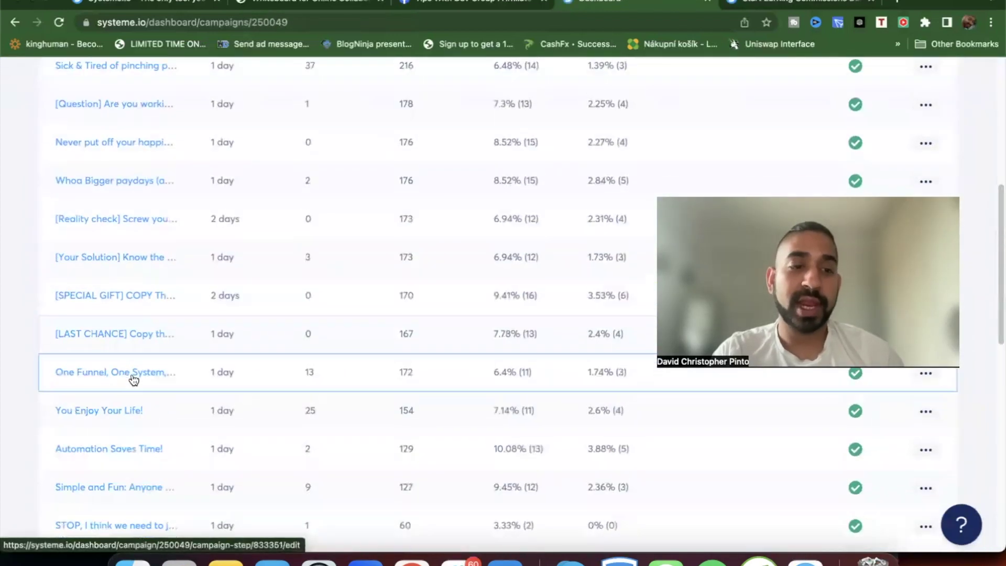
scroll(131, 370, "down", 3)
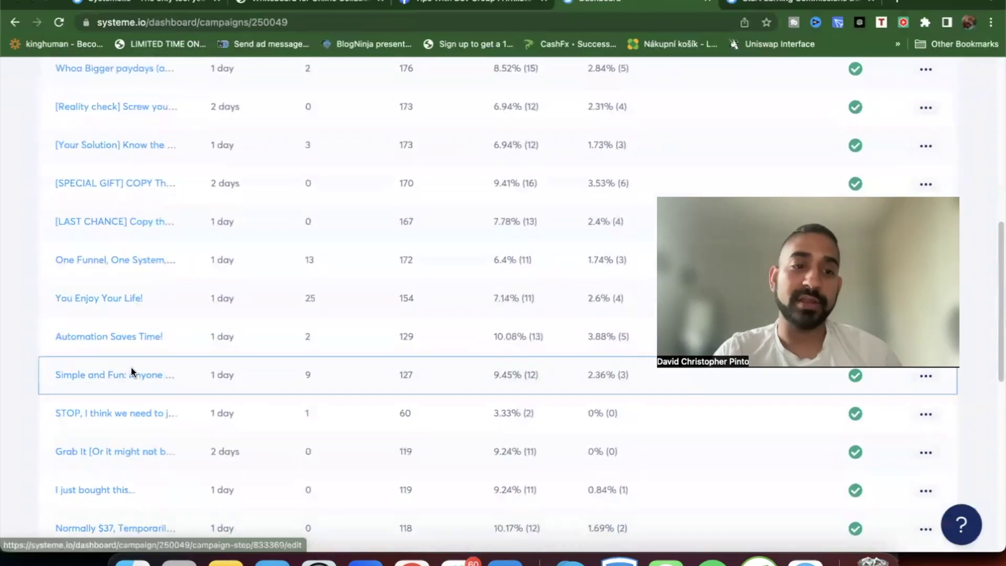
scroll(112, 430, "down", 10)
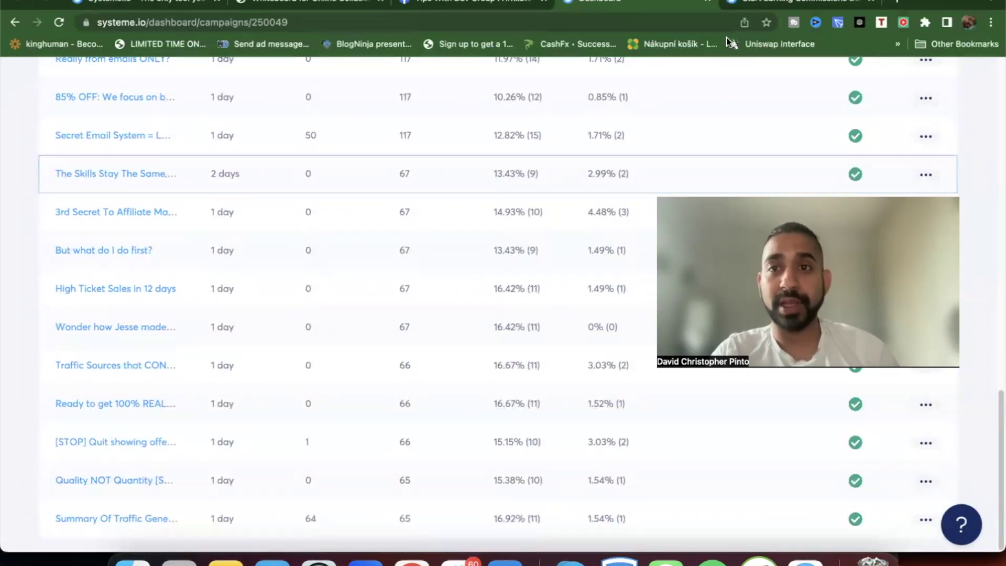
scroll(384, 285, "up", 5)
scroll(383, 283, "up", 10)
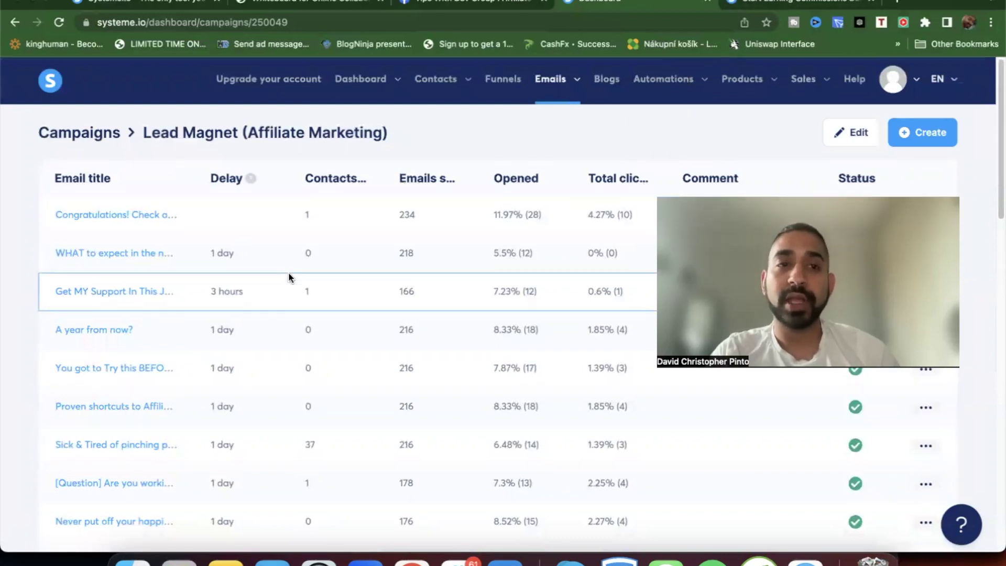
- Open the "A year from now?" email and inspect the URL behind its "Check this out" link
left_click(100, 329)
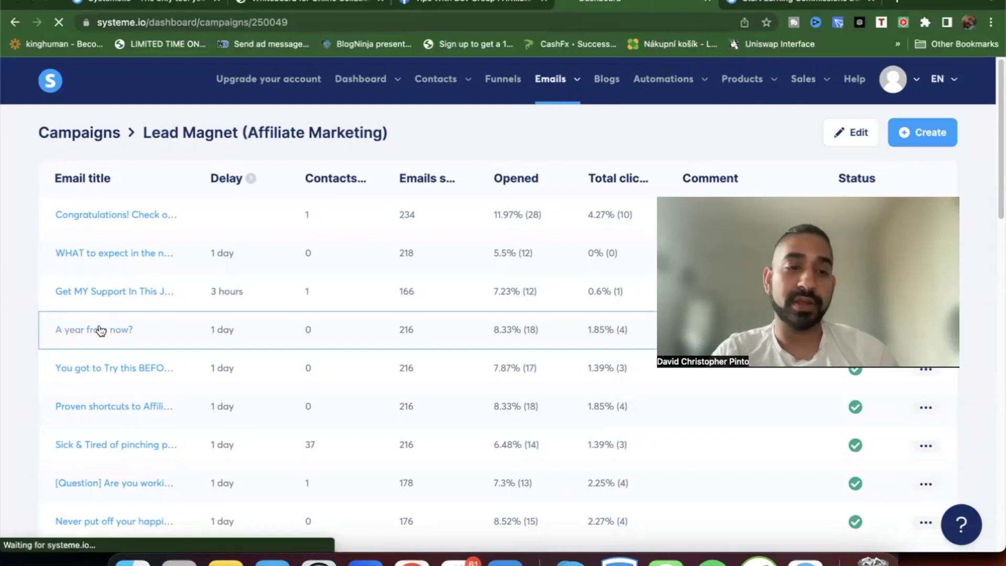
scroll(168, 424, "down", 10)
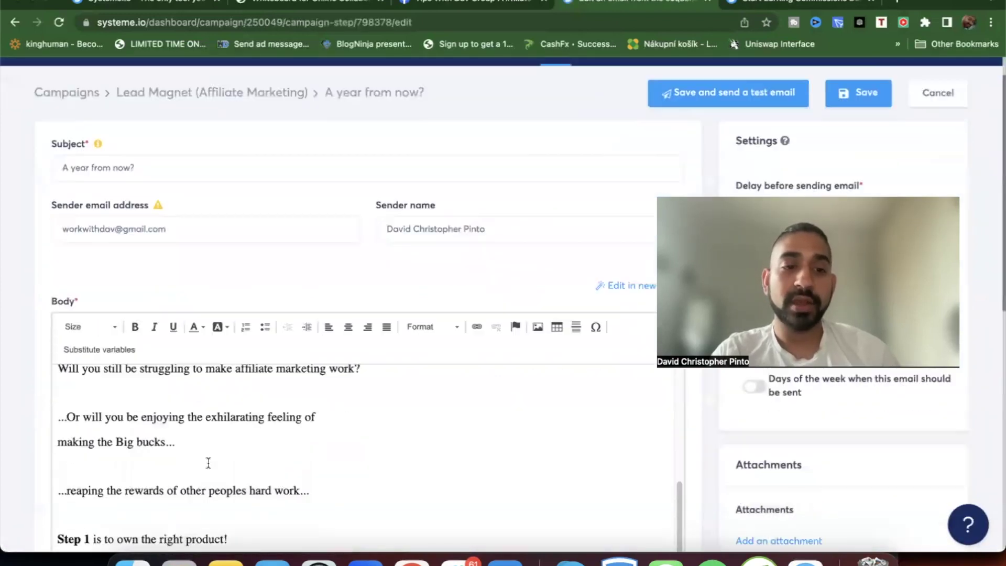
scroll(208, 463, "down", 2)
double_click(114, 333)
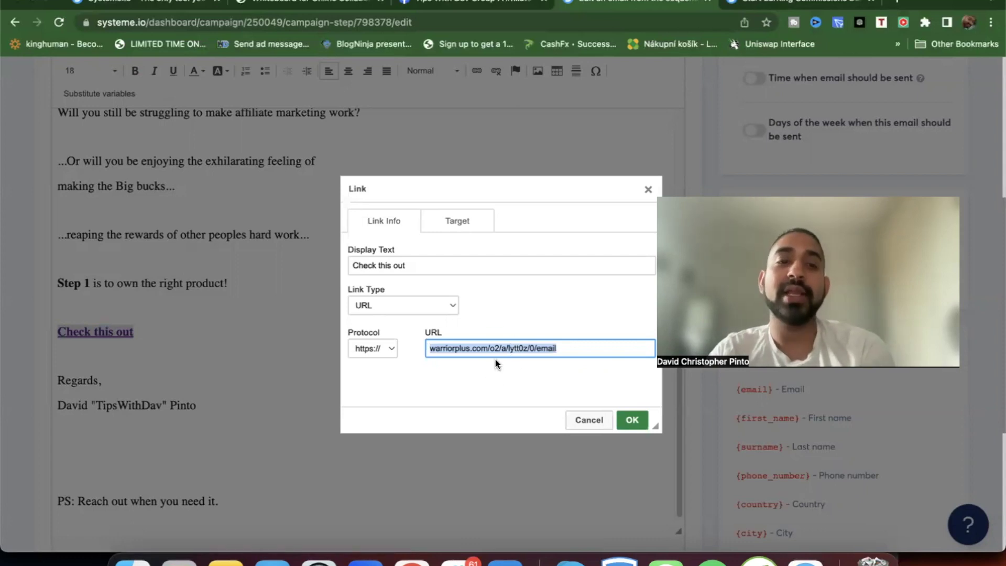
left_click(545, 346)
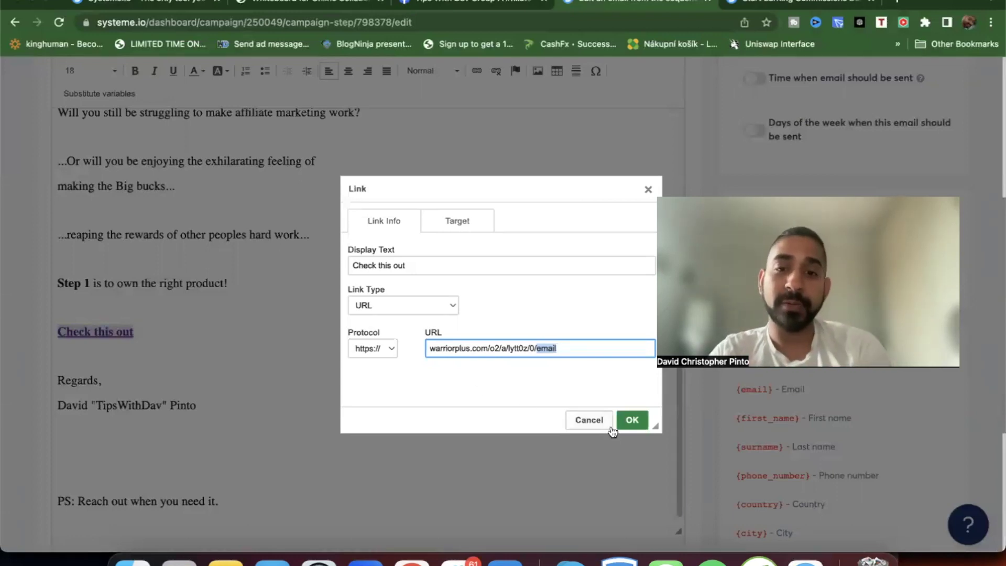
left_click(631, 420)
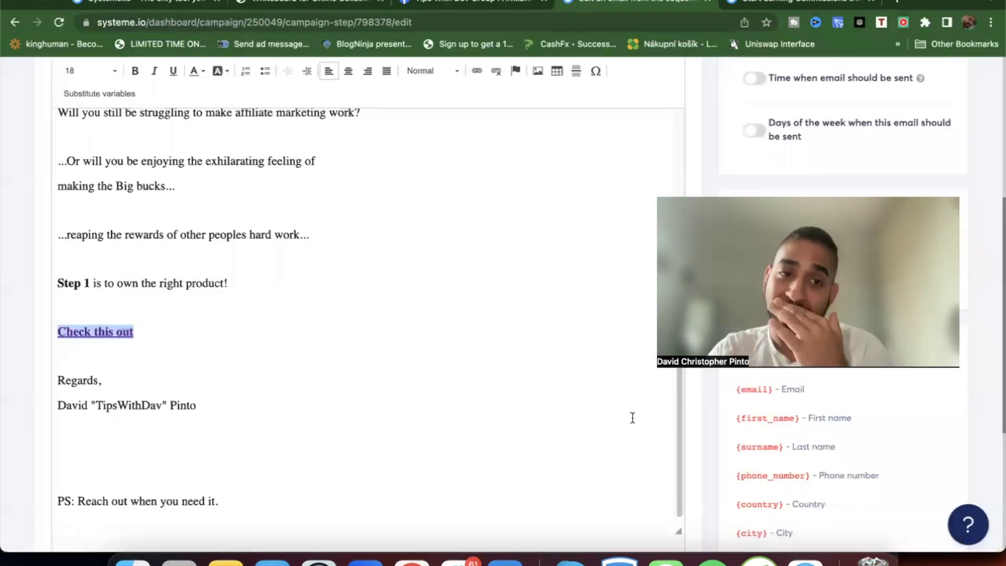
- Return to the campaign's email list and open the "Traffic Sources that CONVERT for Affiliate Marketing" email
scroll(483, 306, "up", 3)
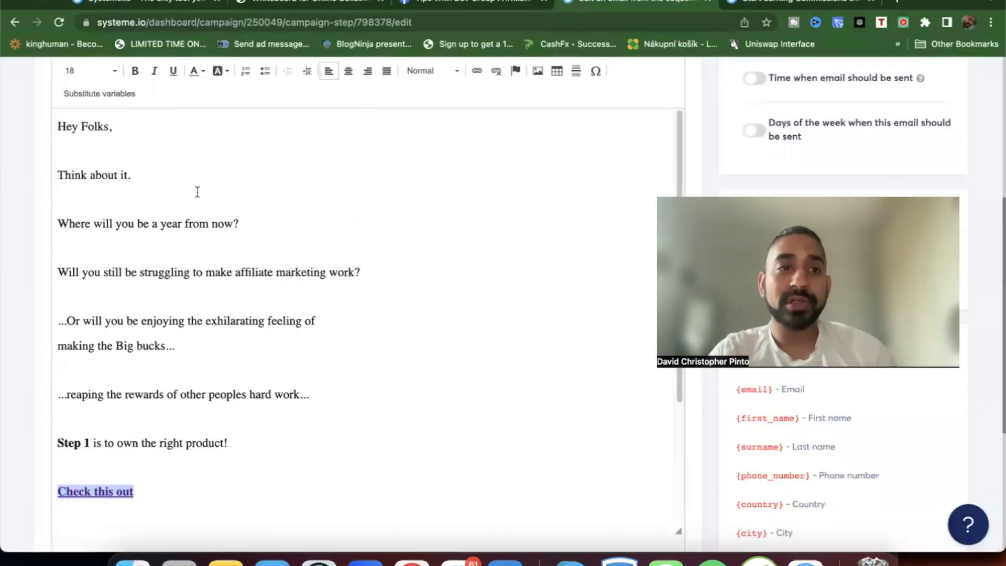
scroll(197, 191, "up", 5)
left_click(14, 22)
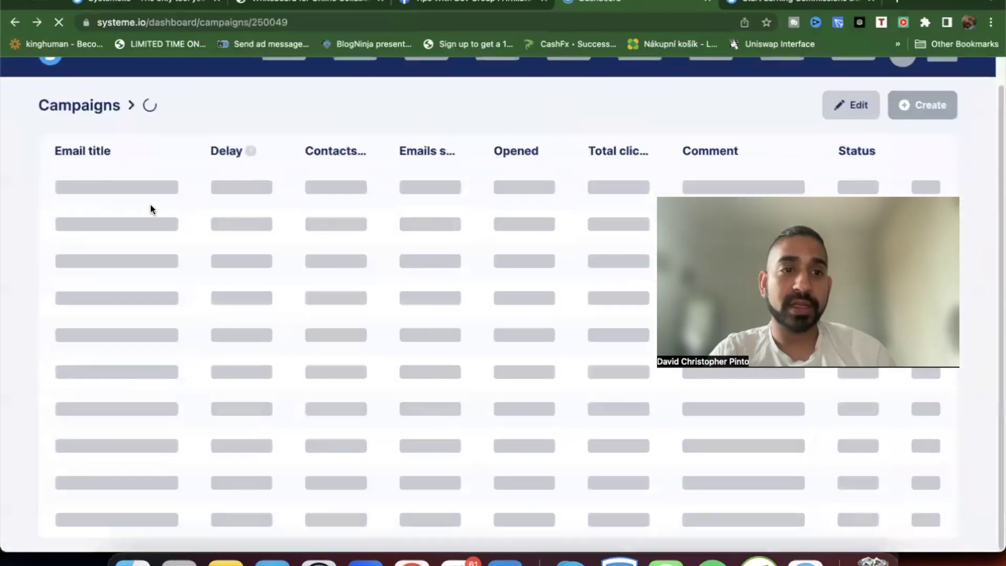
scroll(150, 208, "down", 4)
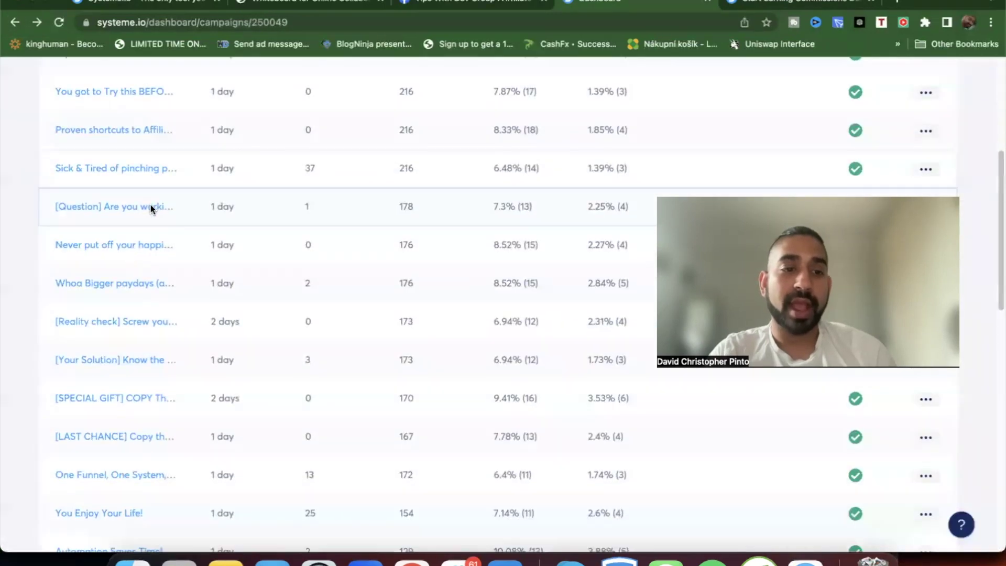
scroll(150, 208, "down", 9)
scroll(151, 209, "down", 2)
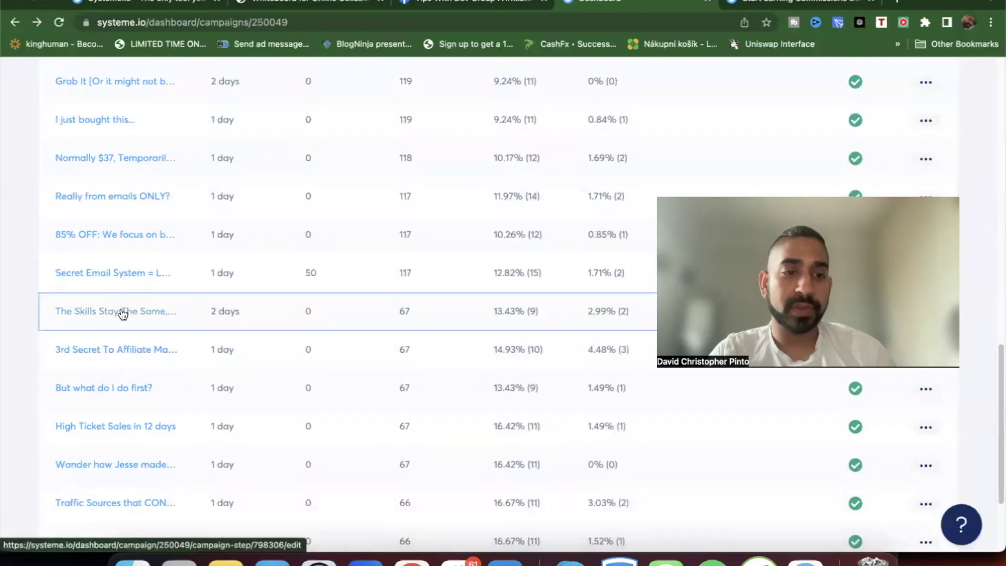
scroll(114, 403, "down", 2)
left_click(107, 394)
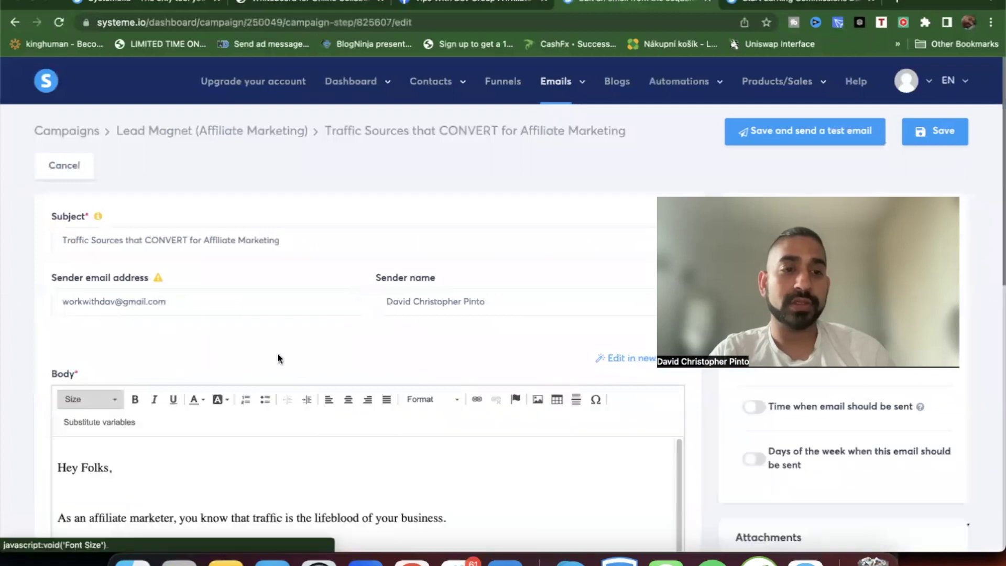
- Inspect the URLs behind both "CLICK HERE to see all the affordable traffic sources" links in the email body
scroll(293, 361, "down", 5)
scroll(298, 363, "up", 5)
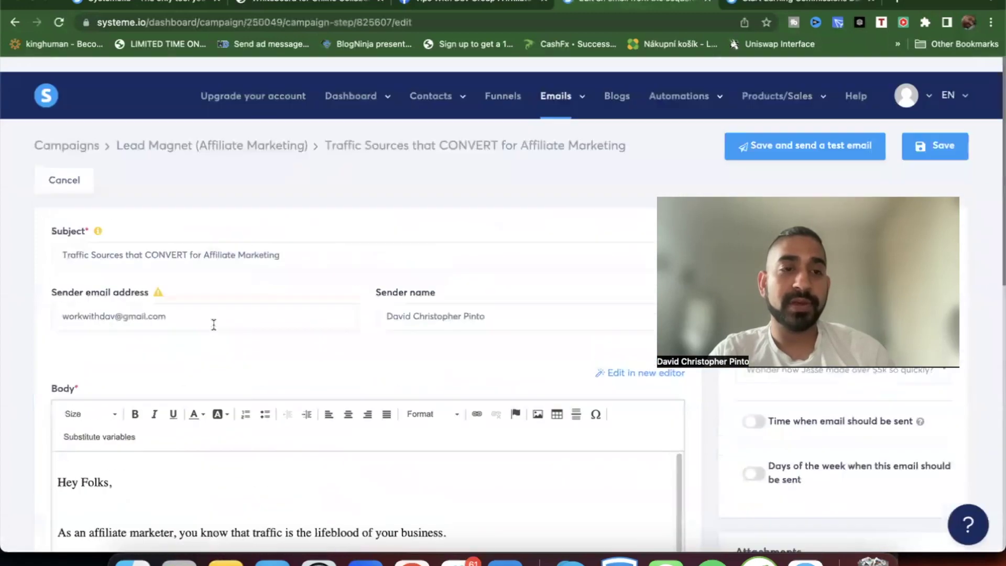
scroll(286, 310, "down", 8)
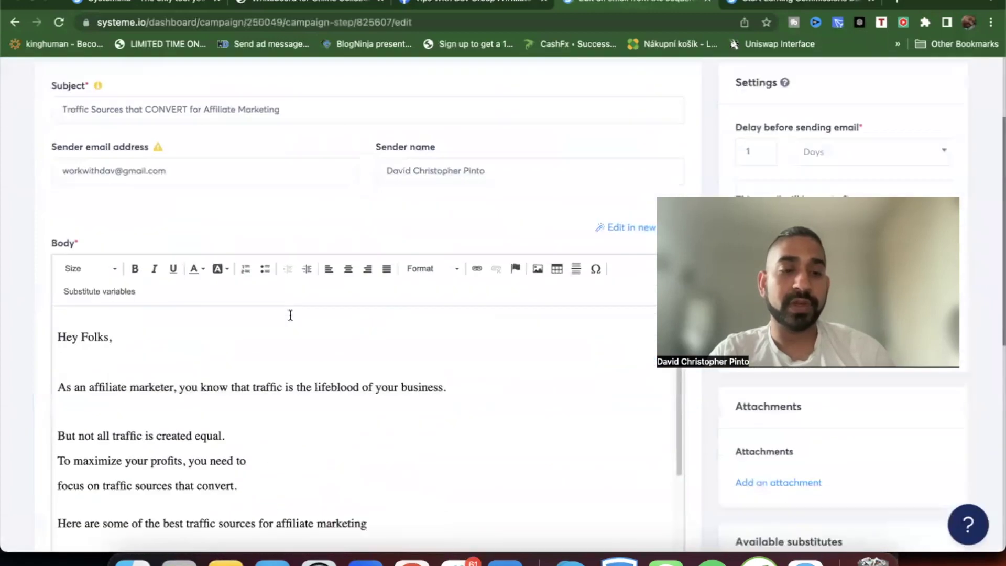
double_click(183, 236)
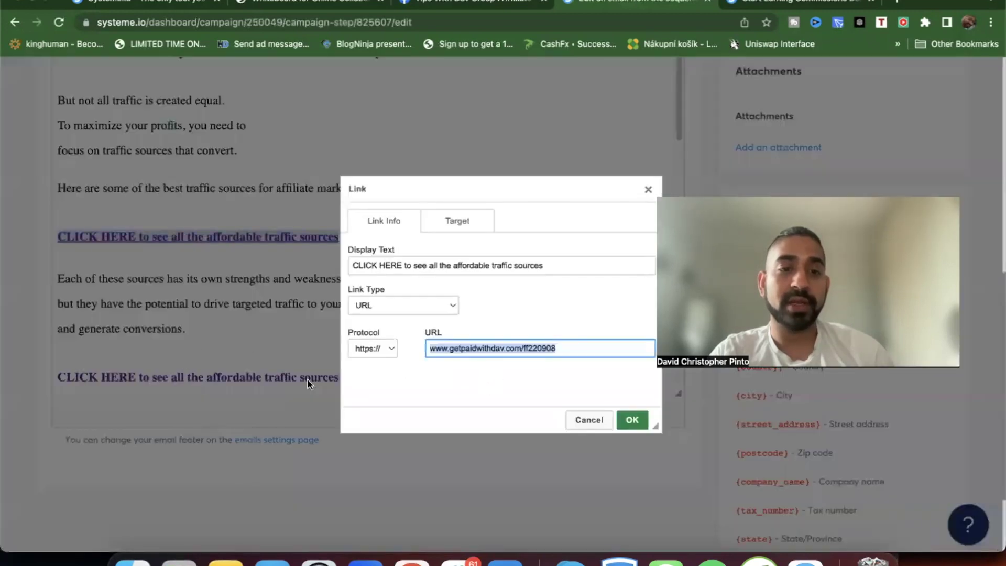
left_click(632, 420)
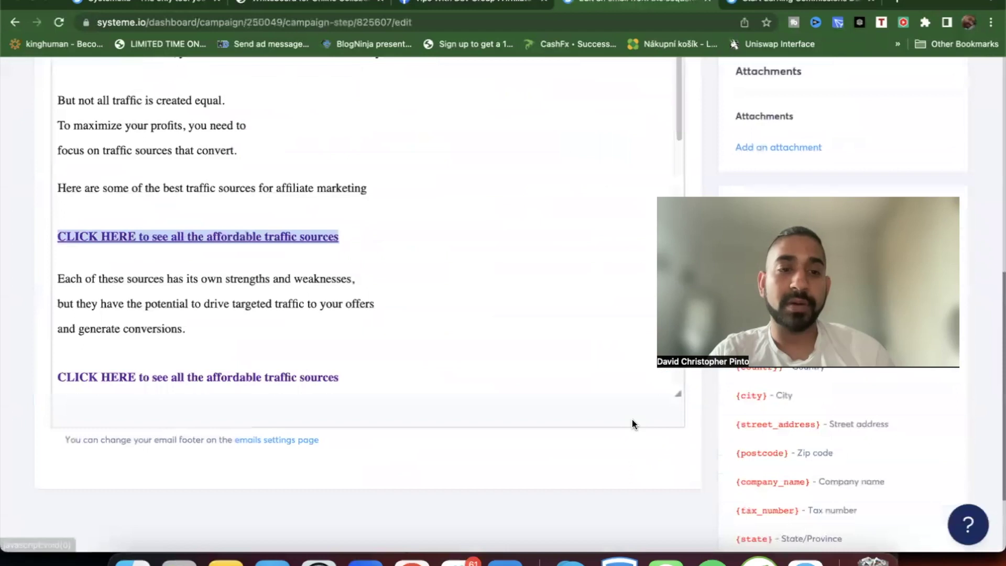
double_click(297, 377)
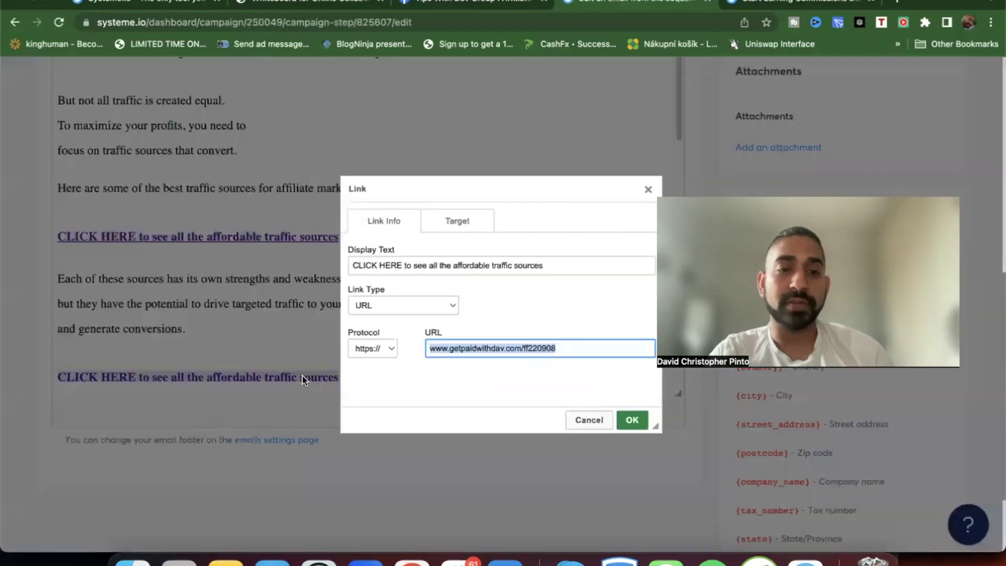
left_click(642, 421)
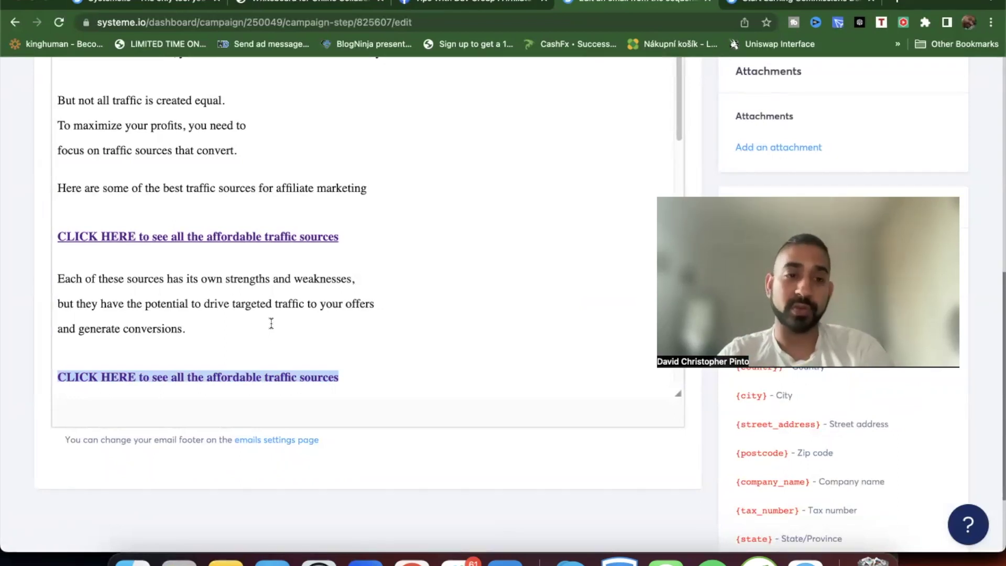
- Read through the "Traffic Sources that CONVERT for Affiliate Marketing" email down to its sign-off and return to its subject and sender details
scroll(271, 323, "up", 5)
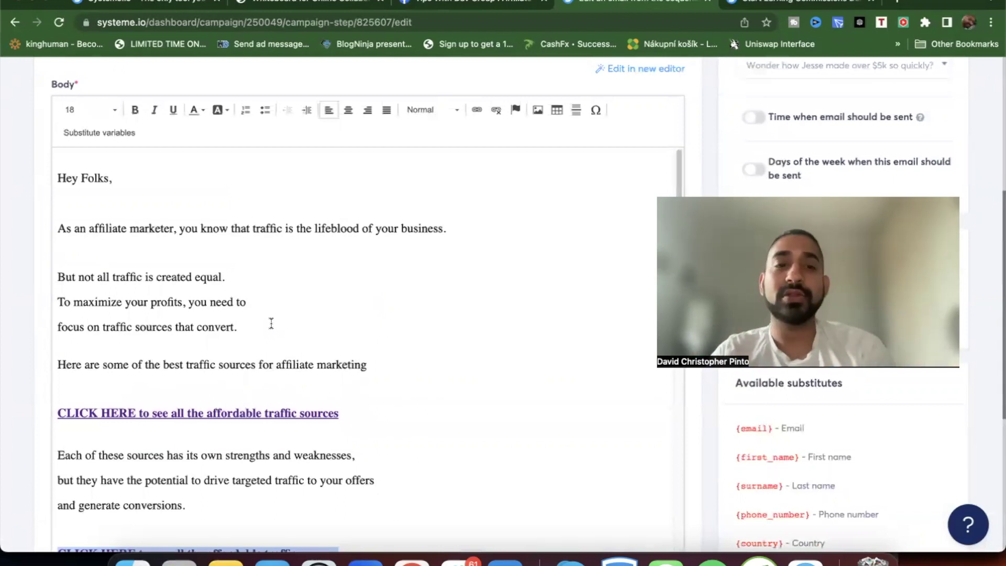
scroll(42, 205, "down", 6)
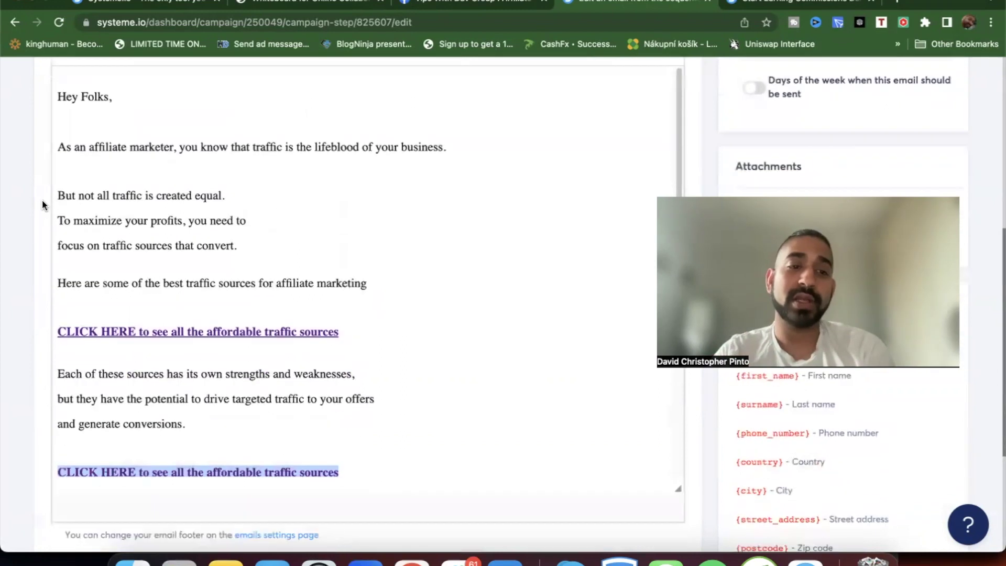
scroll(118, 215, "down", 5)
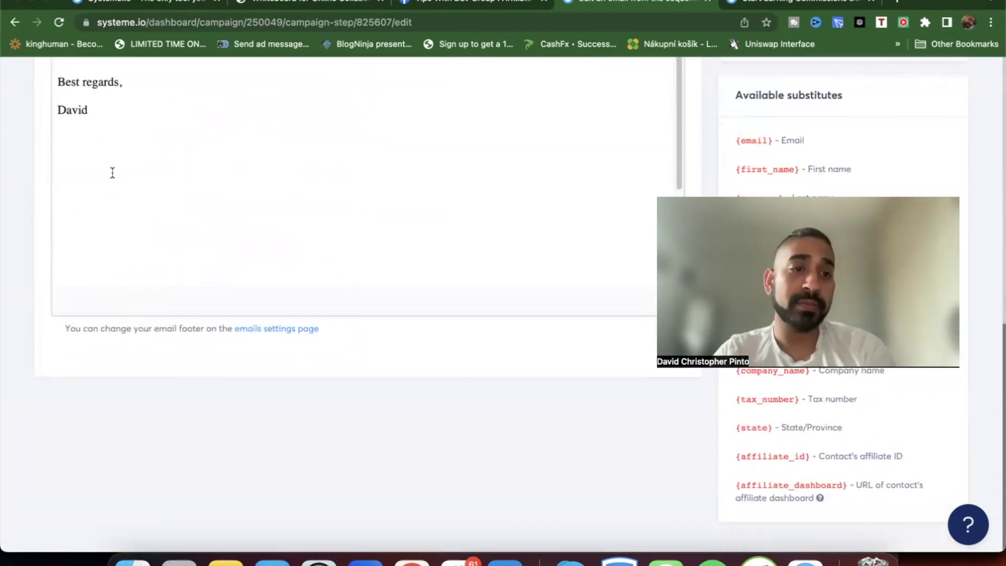
scroll(113, 172, "up", 5)
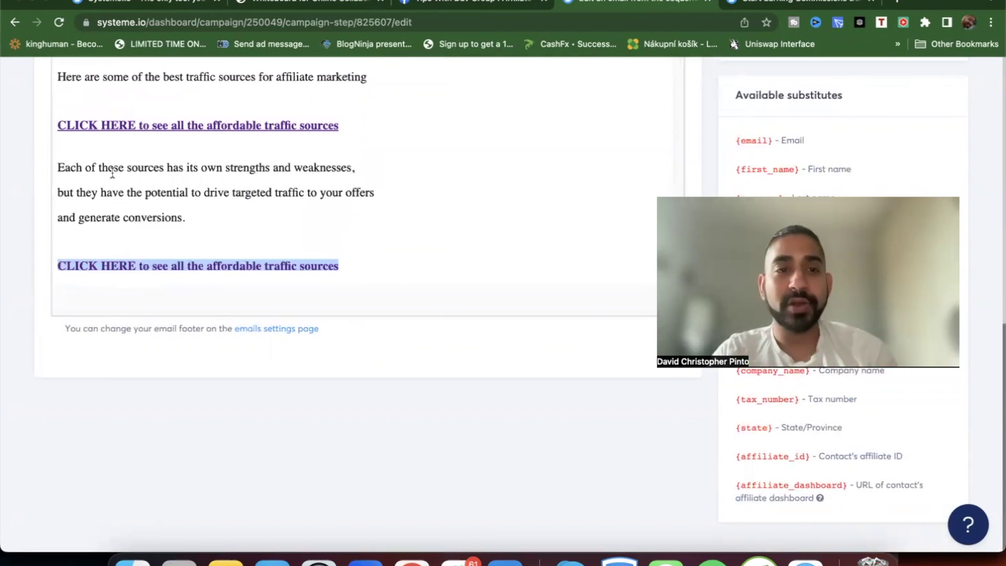
scroll(112, 173, "up", 8)
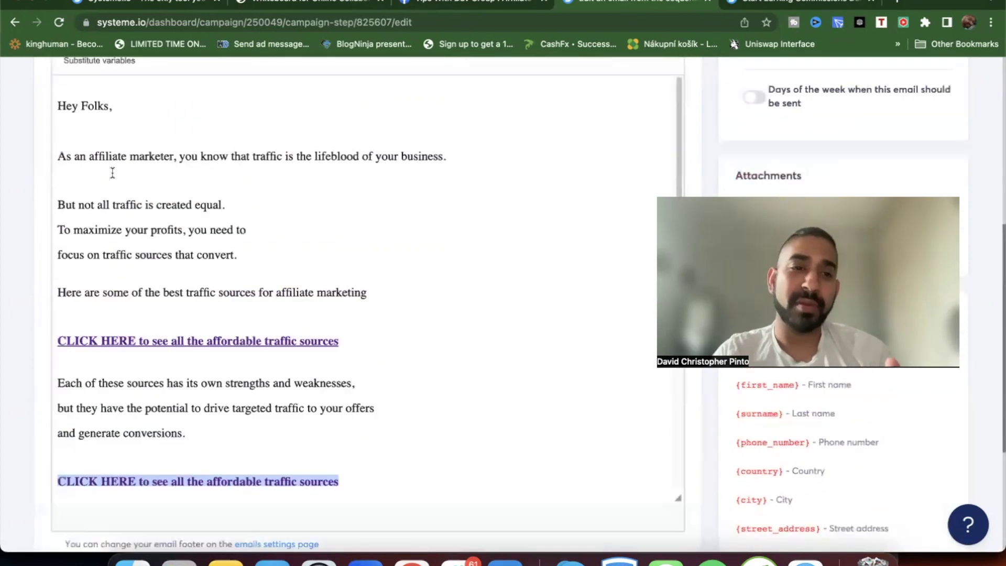
scroll(112, 173, "up", 4)
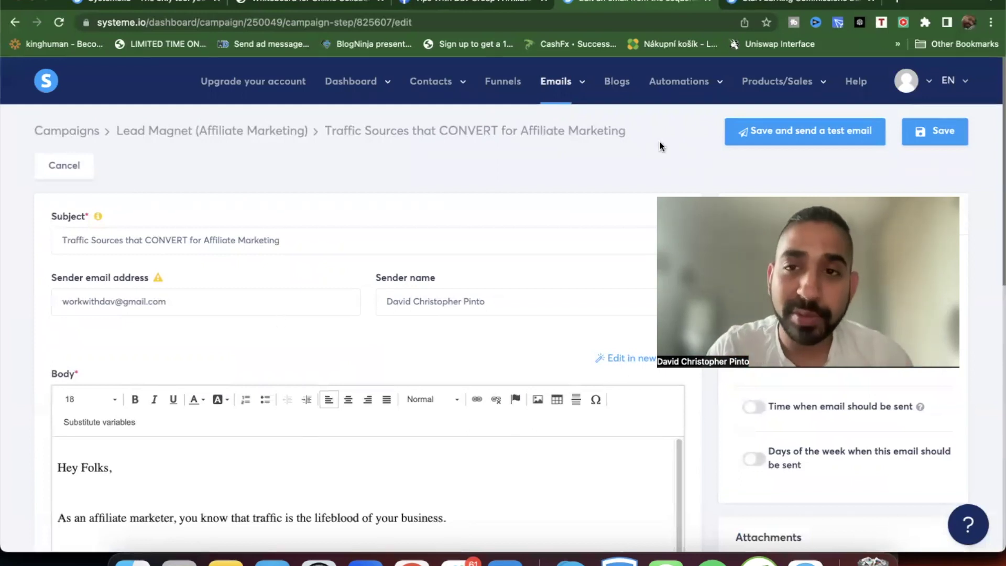
- Switch to the Facebook group's "Phase 1: Product & Funnel" guide to view the shared emails link, and return to the systeme.io email
left_click(496, 7)
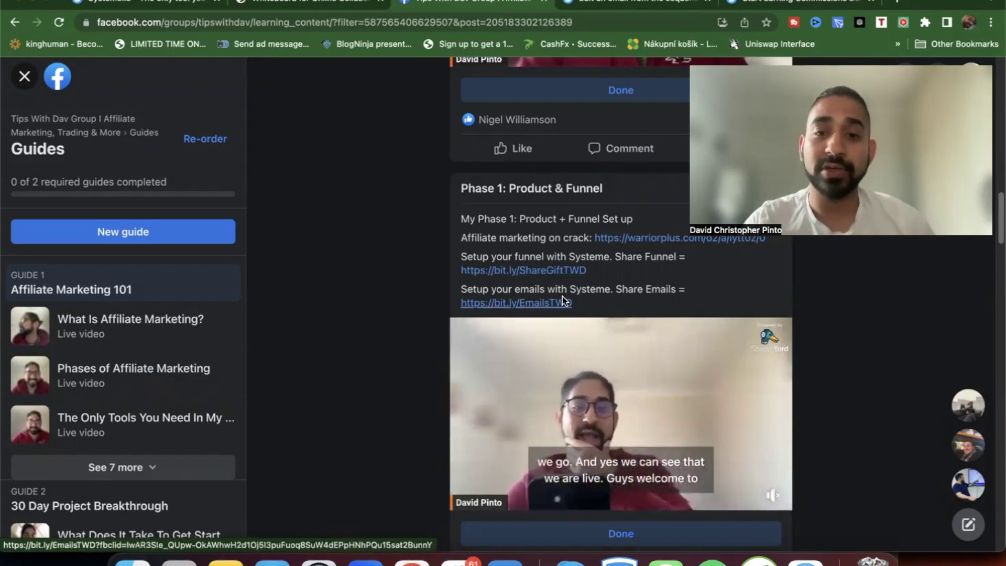
left_click(602, 2)
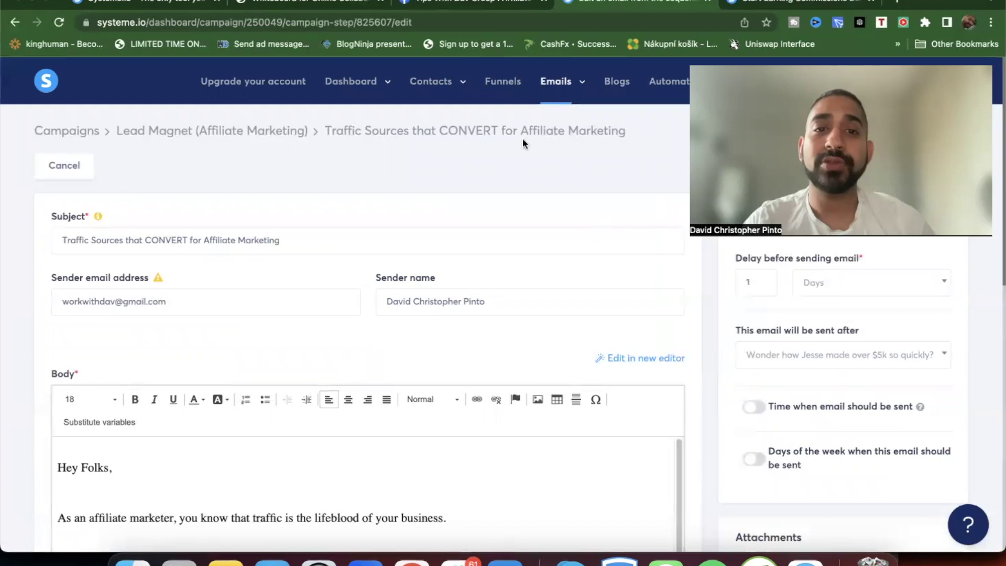
- Open the systeme.io list of email campaigns, and switch to the web whiteboard showing the traffic, landing page and emails flowchart
mouse_move(555, 81)
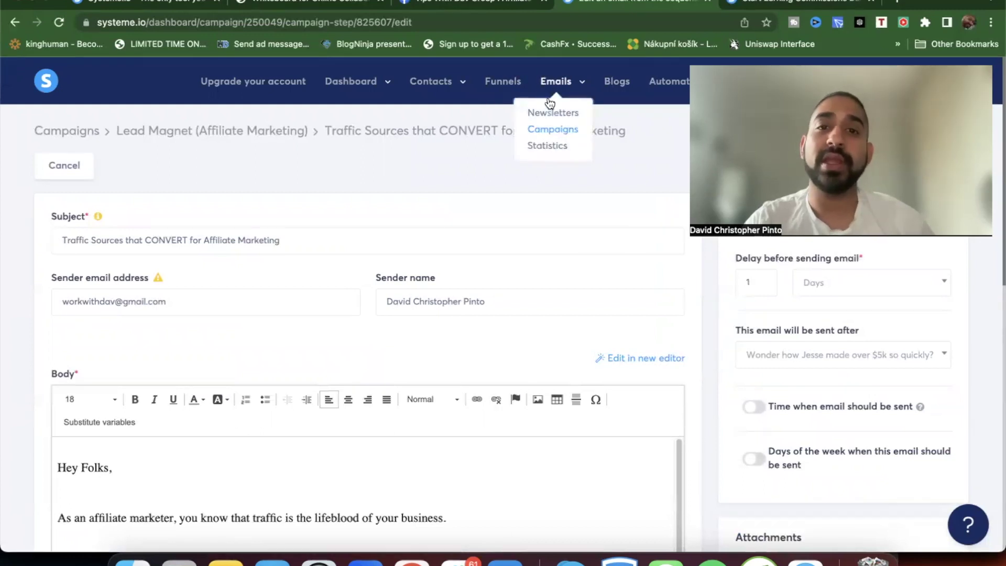
left_click(542, 129)
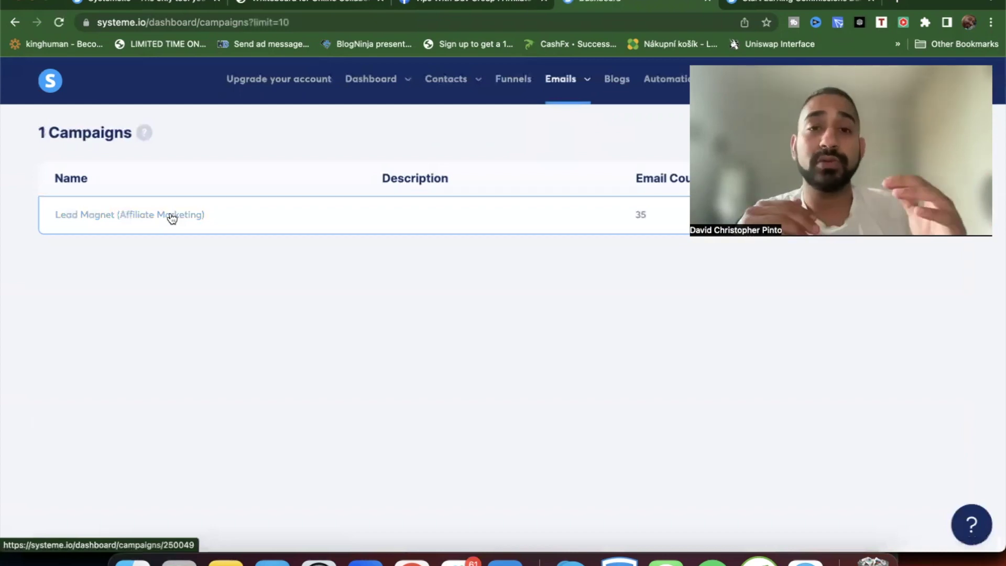
left_click(265, 5)
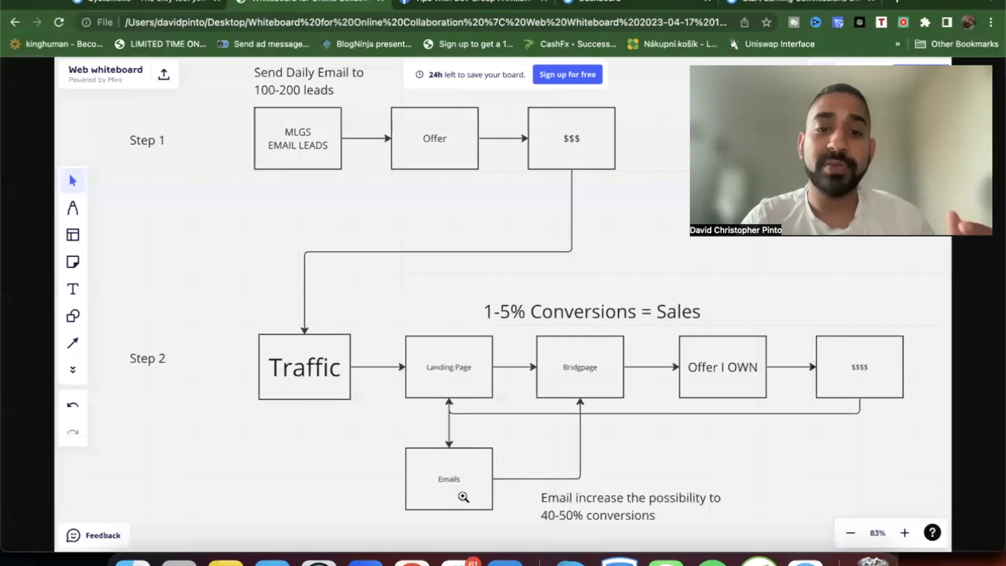